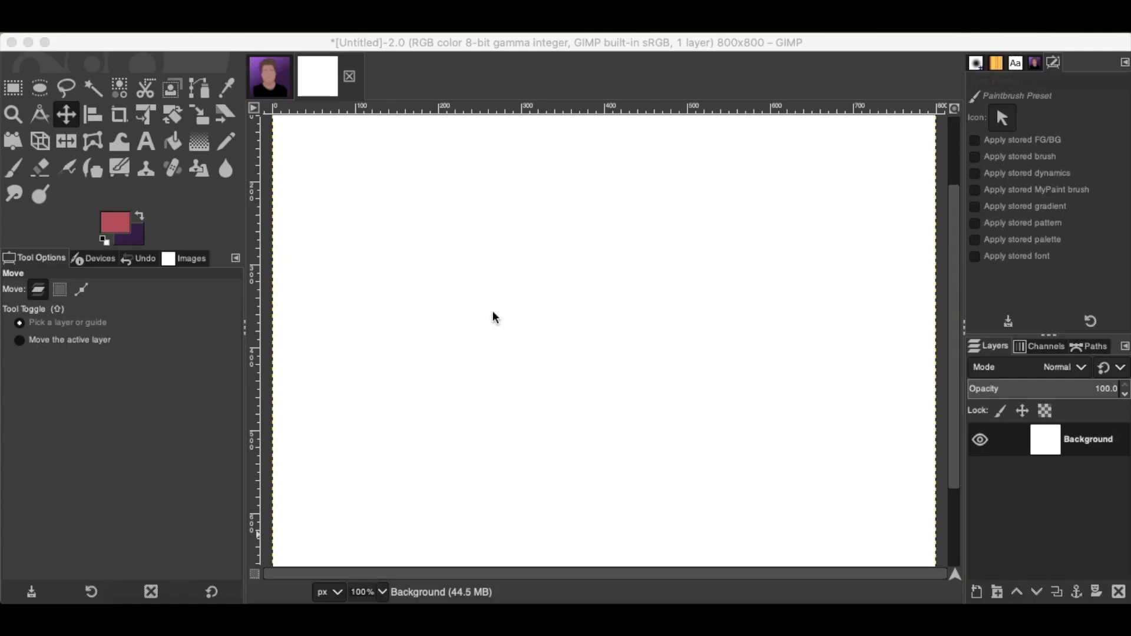
Show the whole blank 800×800 canvas at 50% zoom
left_click(449, 44)
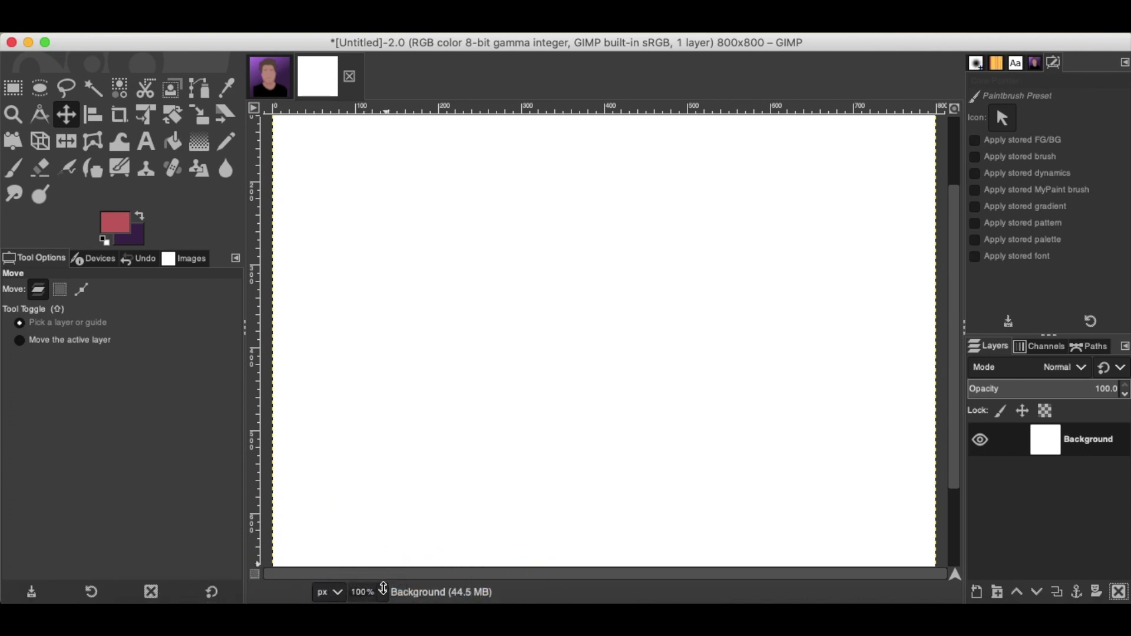
left_click(382, 592)
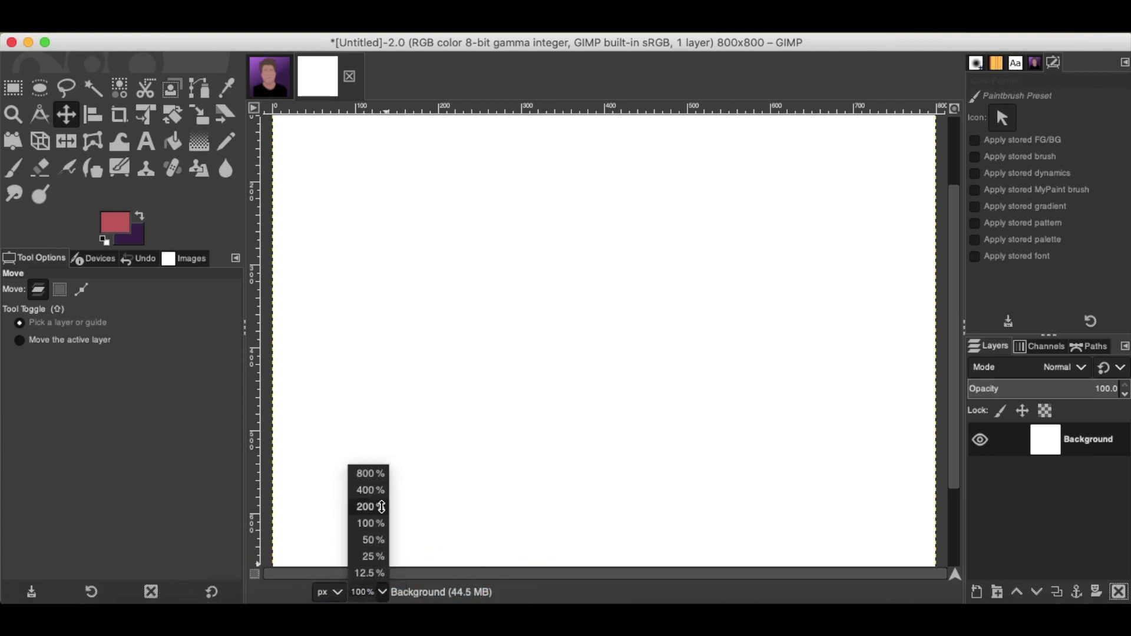
left_click(375, 539)
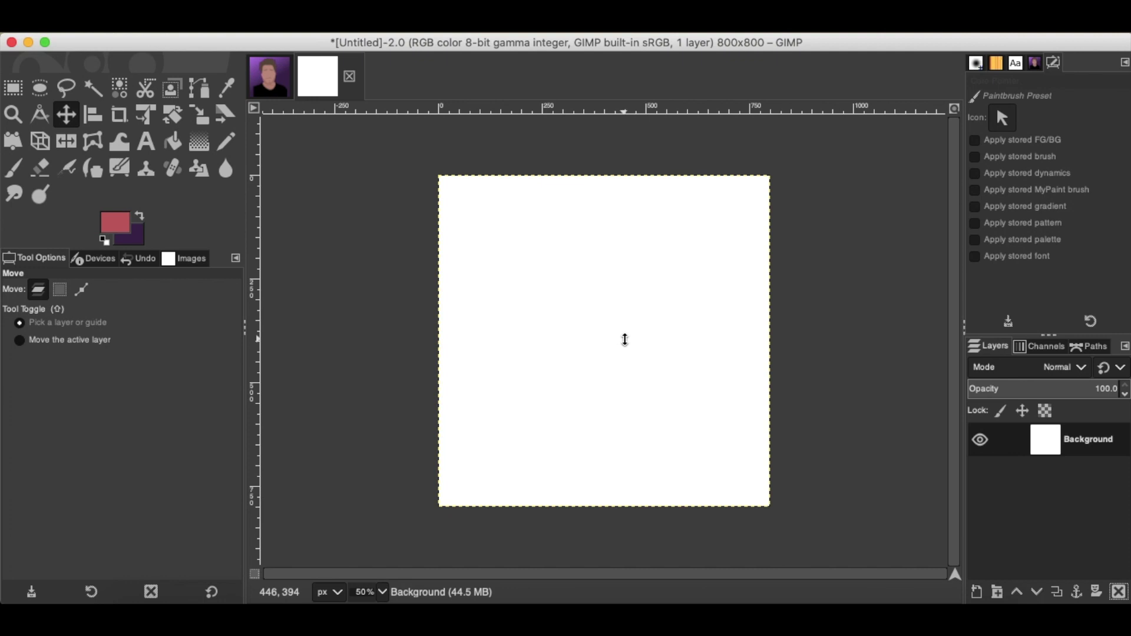
Import Stupid Face.JPG from the Desktop as a new layer, rotated upright
left_click(136, 581)
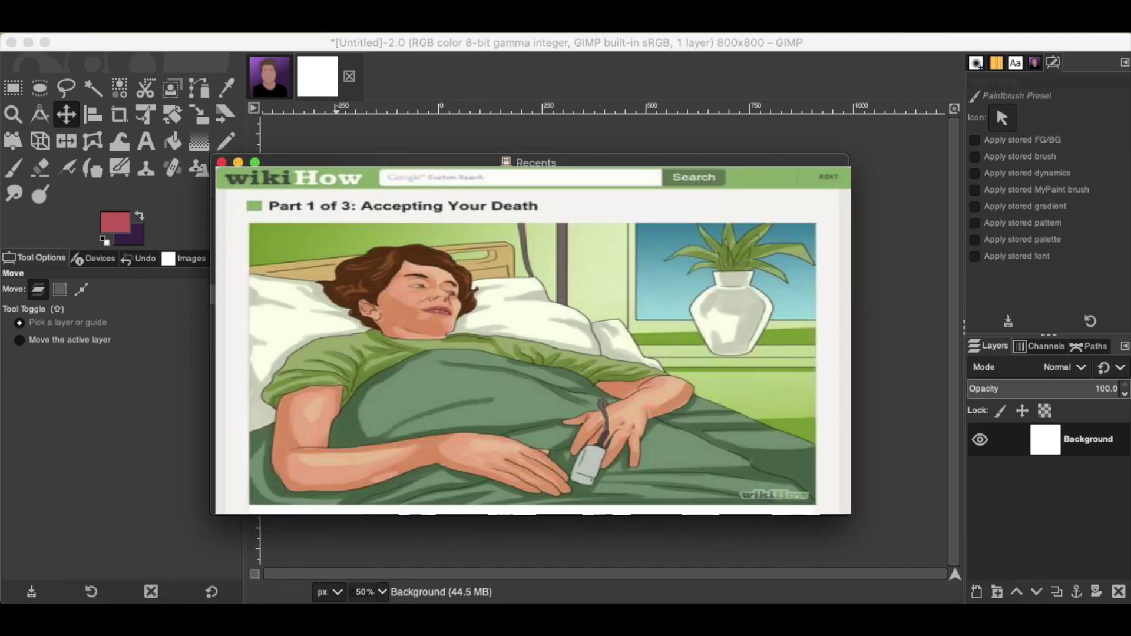
key("super+shift+d")
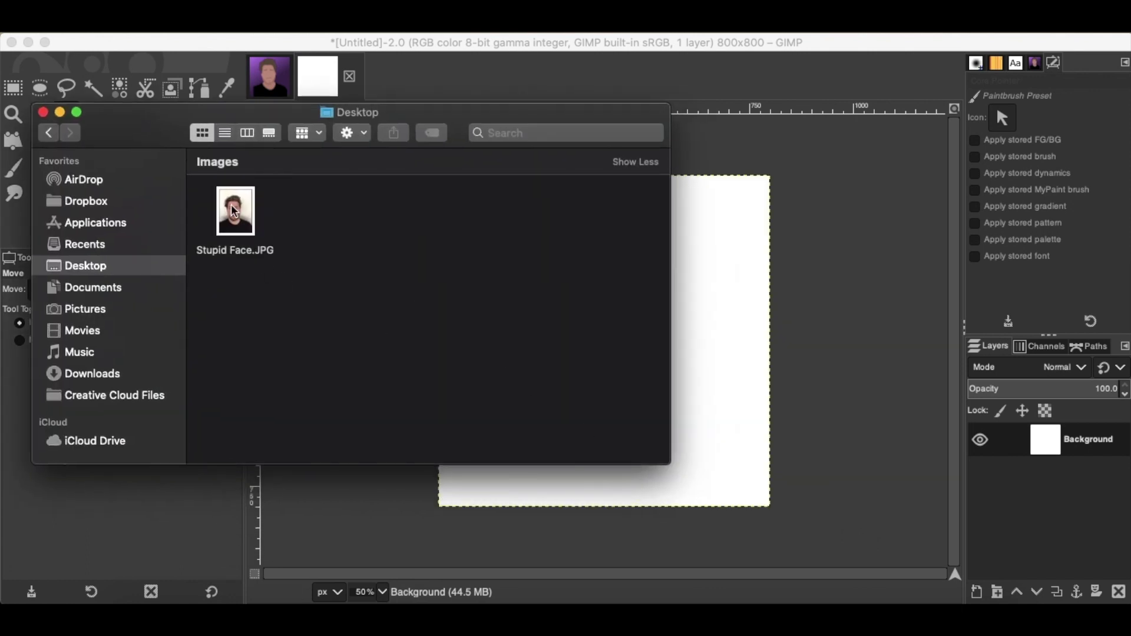
left_click_drag(232, 210, 629, 348)
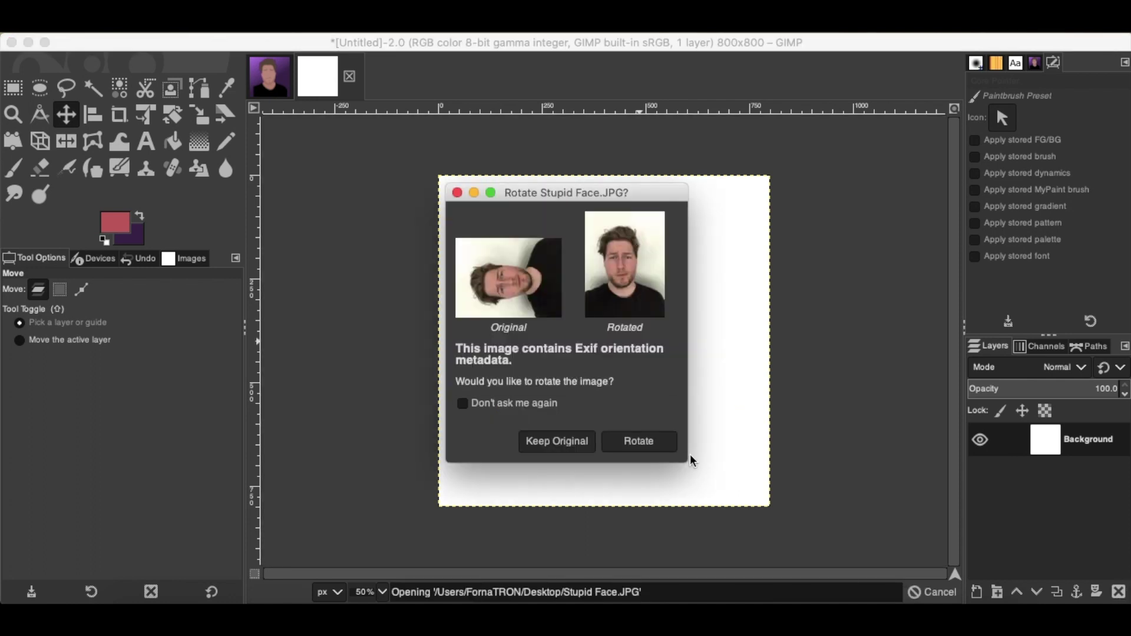
left_click(648, 442)
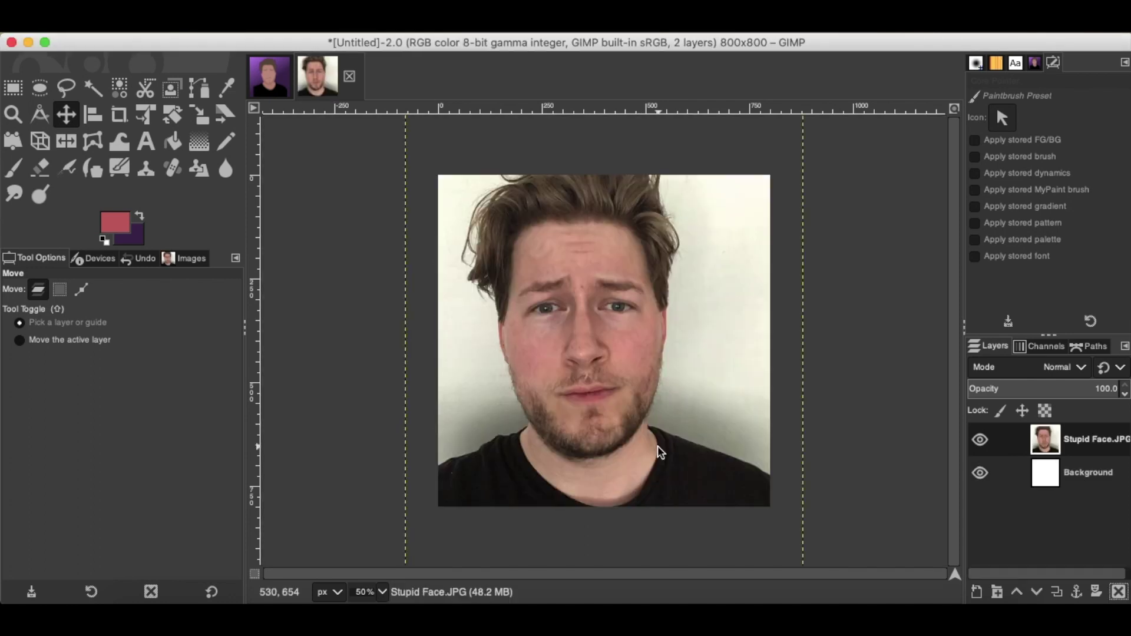
Scale the photo layer proportionally to about 664×885 to cover the canvas, viewing at 25%
left_click(199, 114)
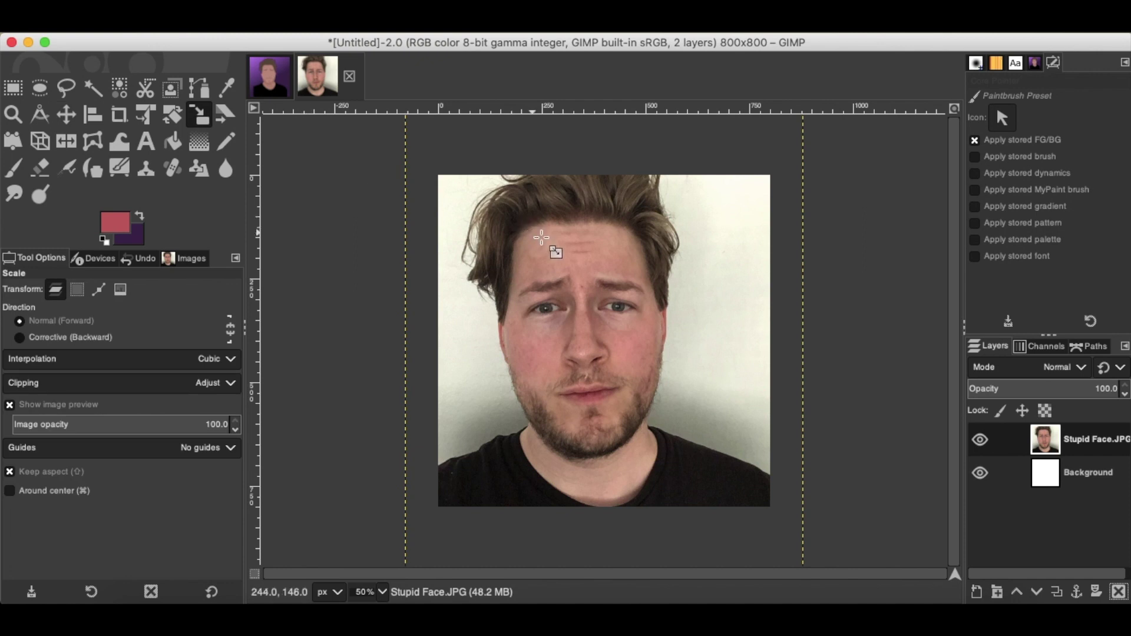
left_click(540, 238)
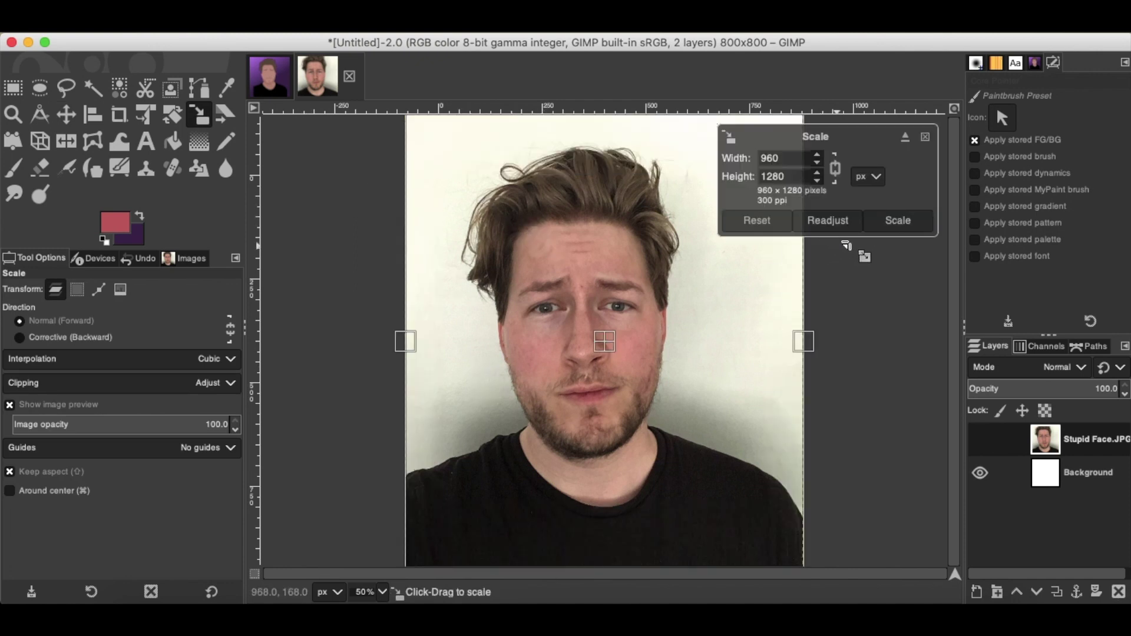
left_click(895, 221)
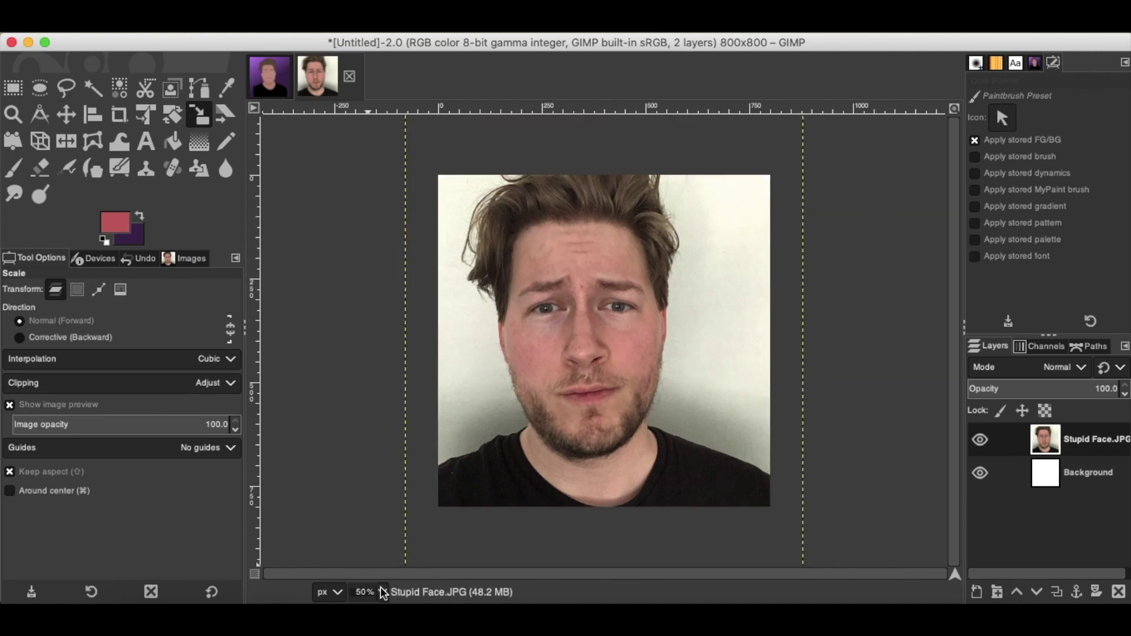
left_click(383, 592)
left_click(374, 554)
left_click(511, 301)
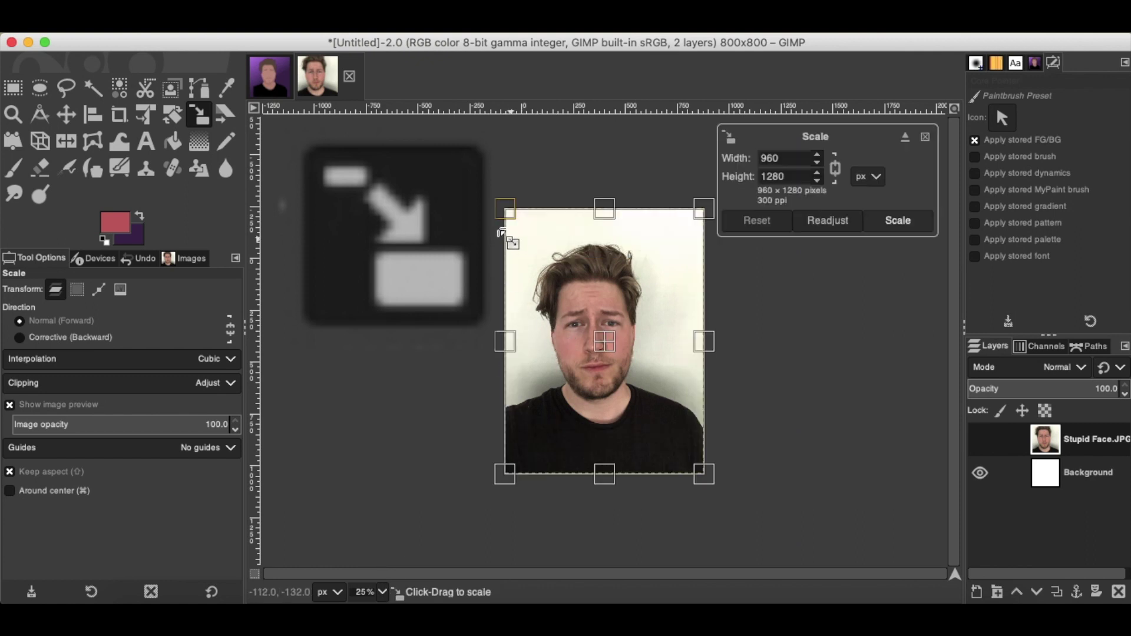
left_click_drag(501, 233, 603, 324)
left_click(67, 114)
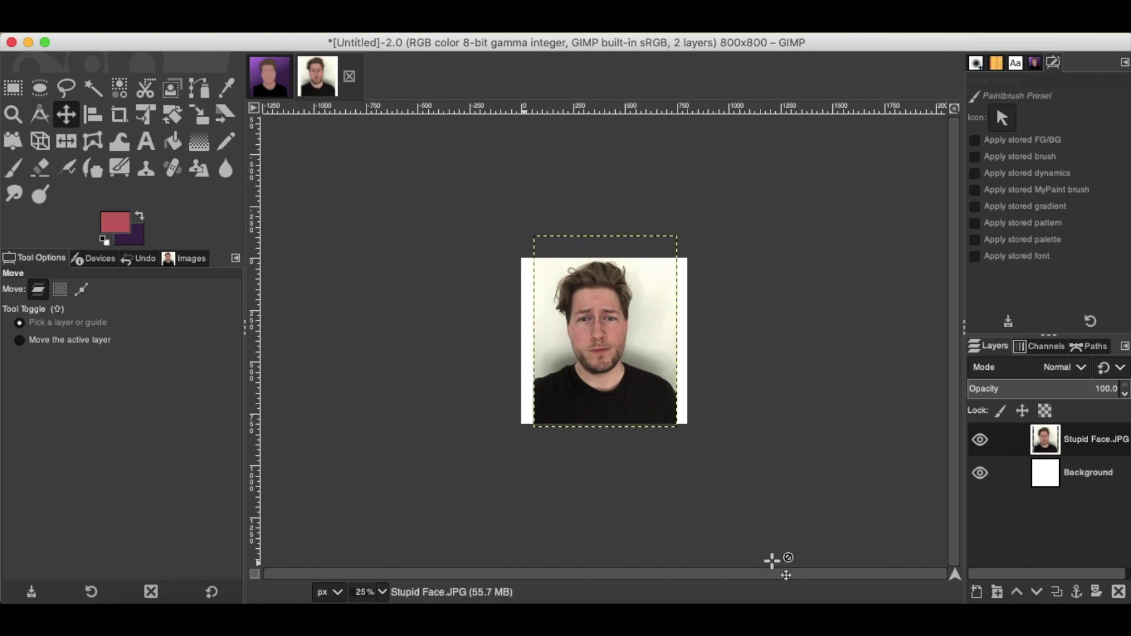
left_click(978, 589)
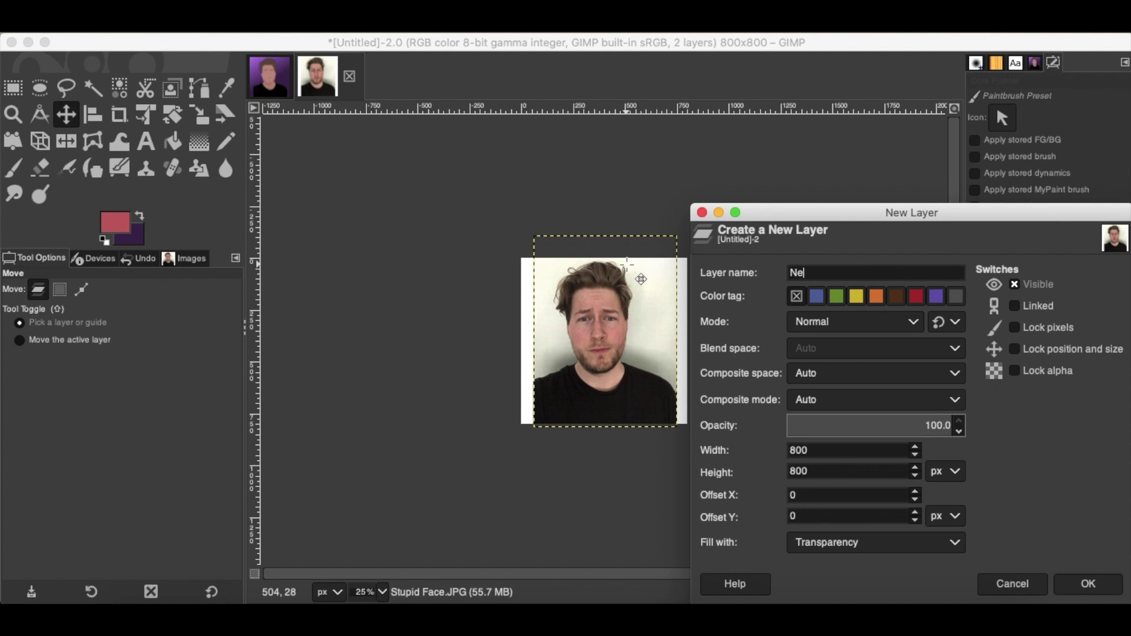
Add an empty transparent layer named Main above the photo and Background
type("in")
key("Return")
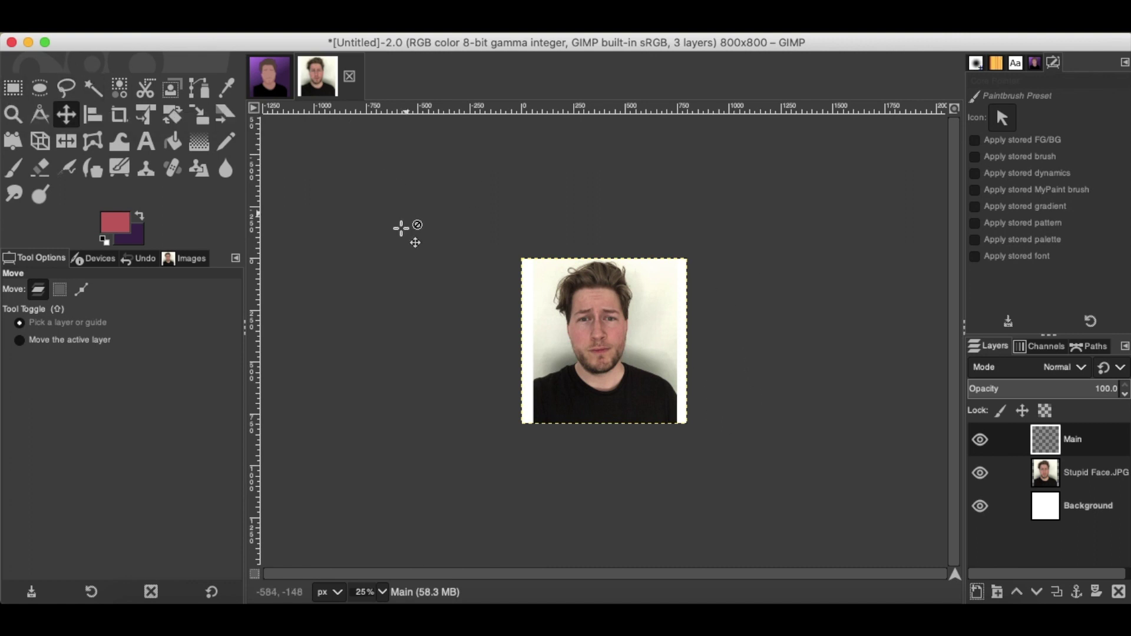
left_click(198, 90)
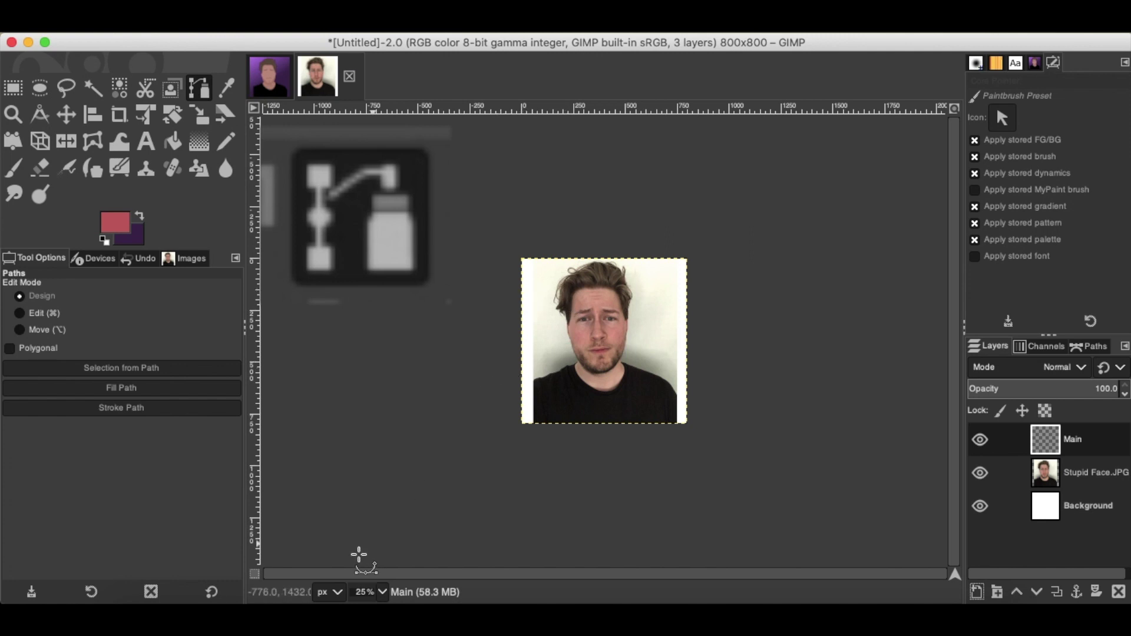
At 200% zoom, start the path at the bottom-left and trace the left shoulder toward the neck
left_click(383, 592)
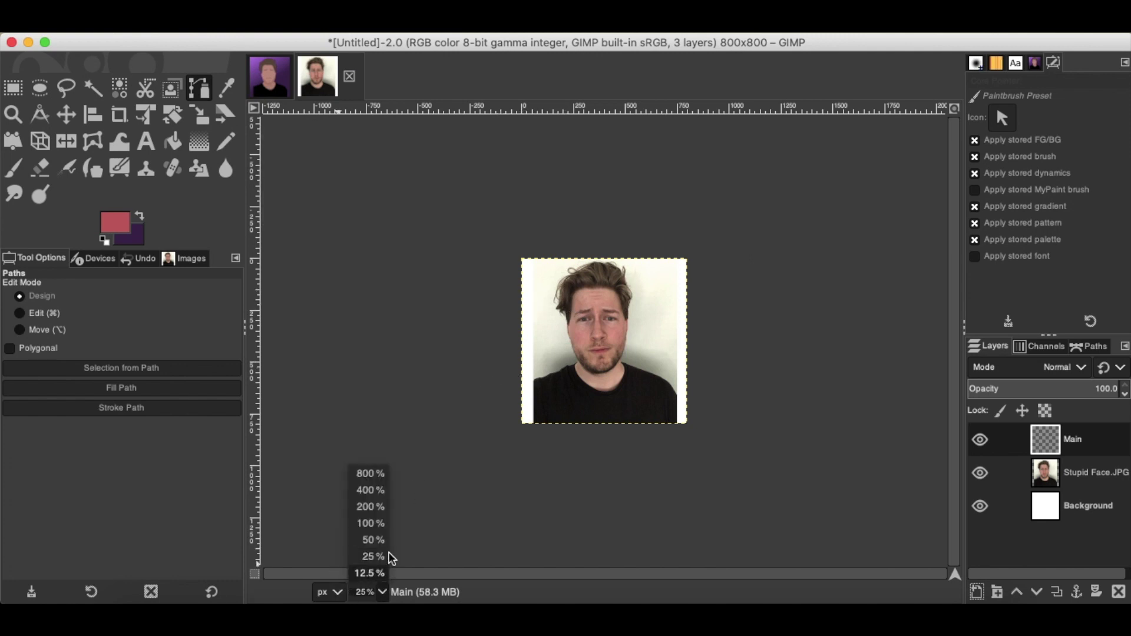
left_click(371, 505)
scroll(433, 456, "left", 5)
scroll(433, 456, "down", 5)
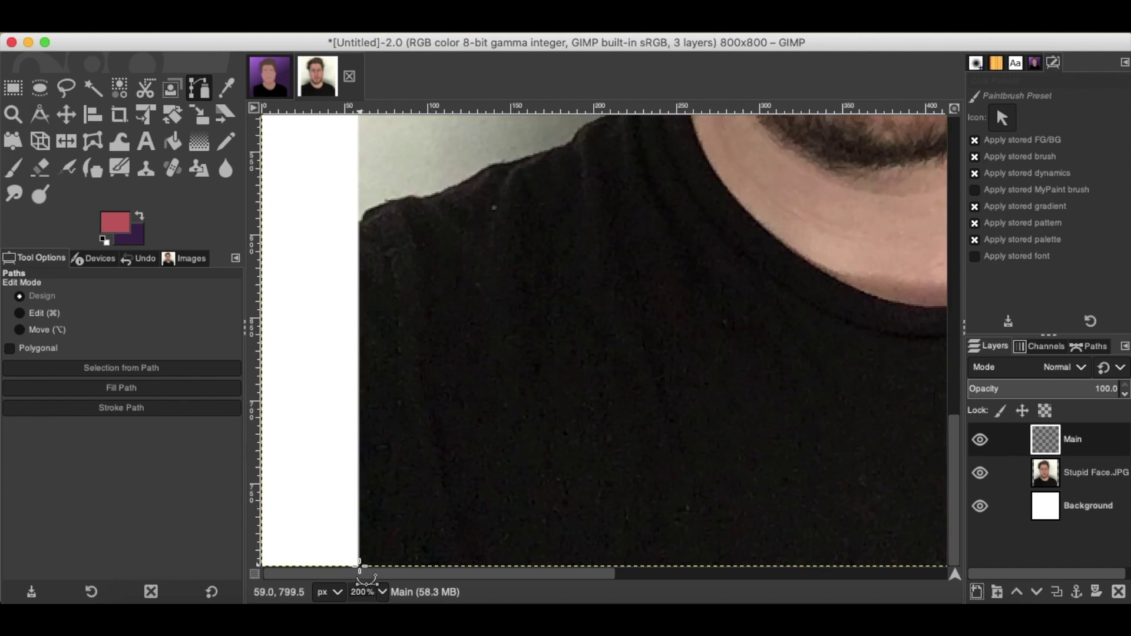
left_click(358, 565)
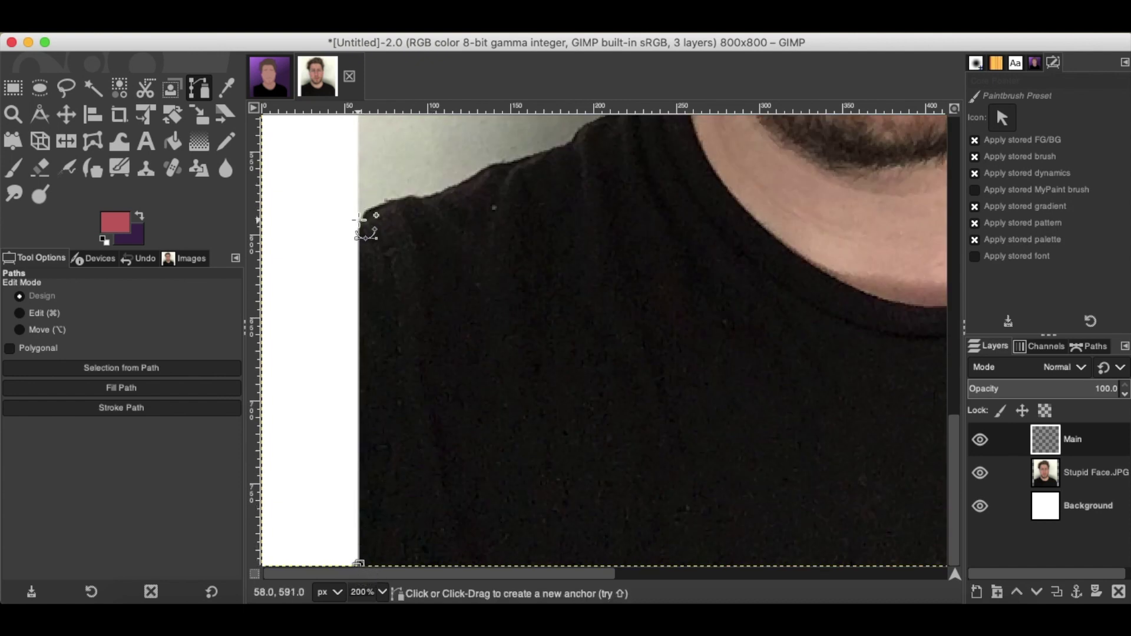
left_click(358, 220)
left_click(368, 209)
left_click(385, 202)
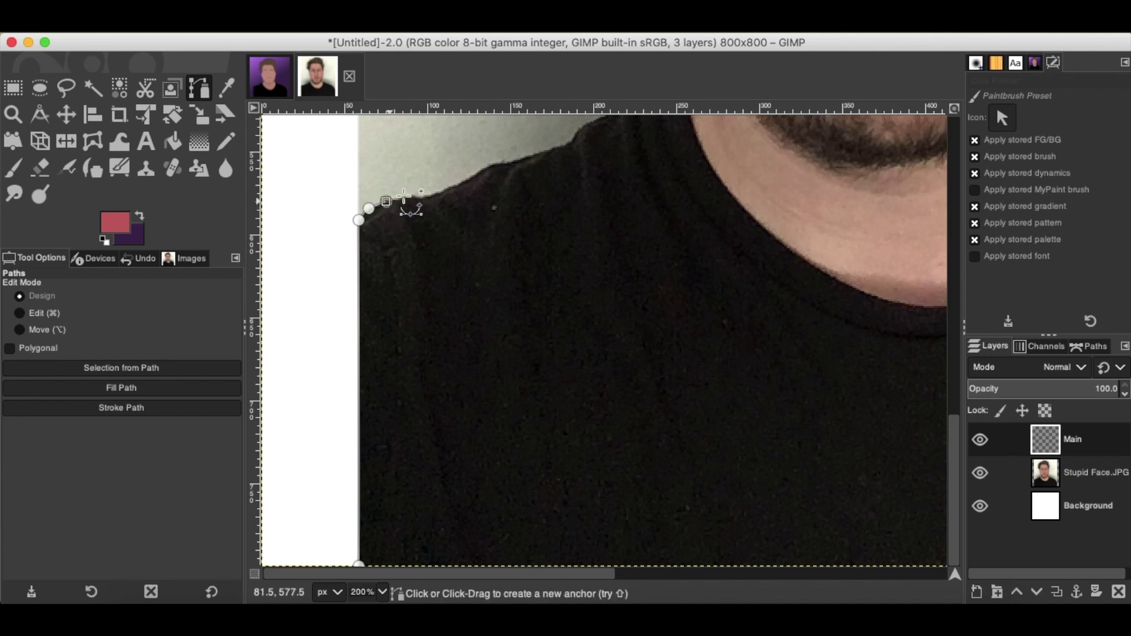
left_click(410, 197)
left_click(425, 197)
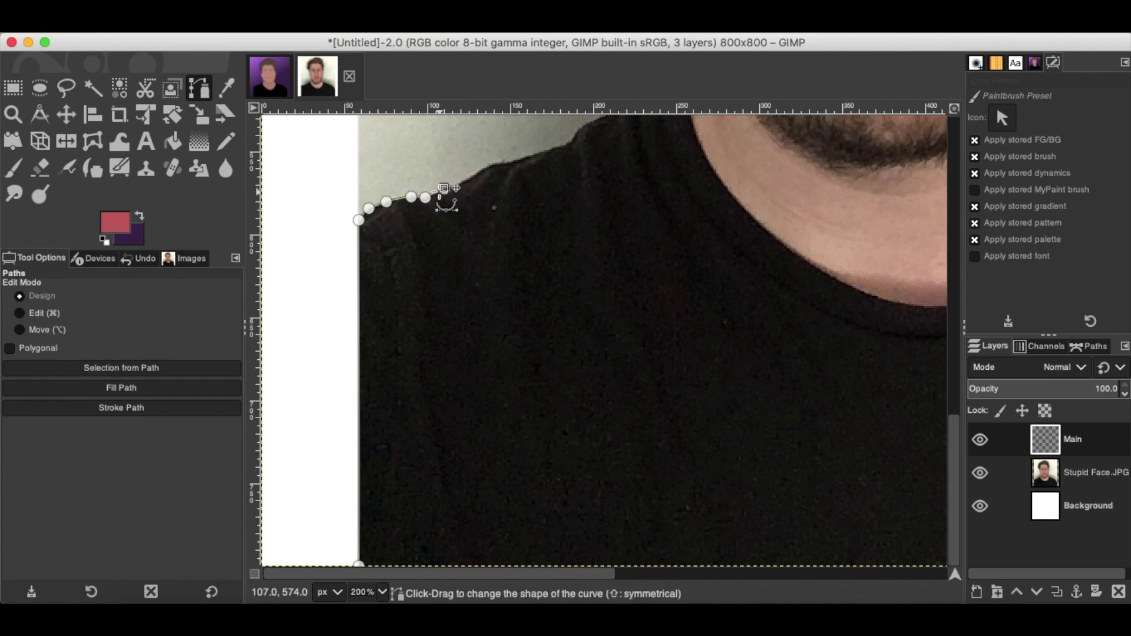
left_click(444, 188)
left_click(471, 178)
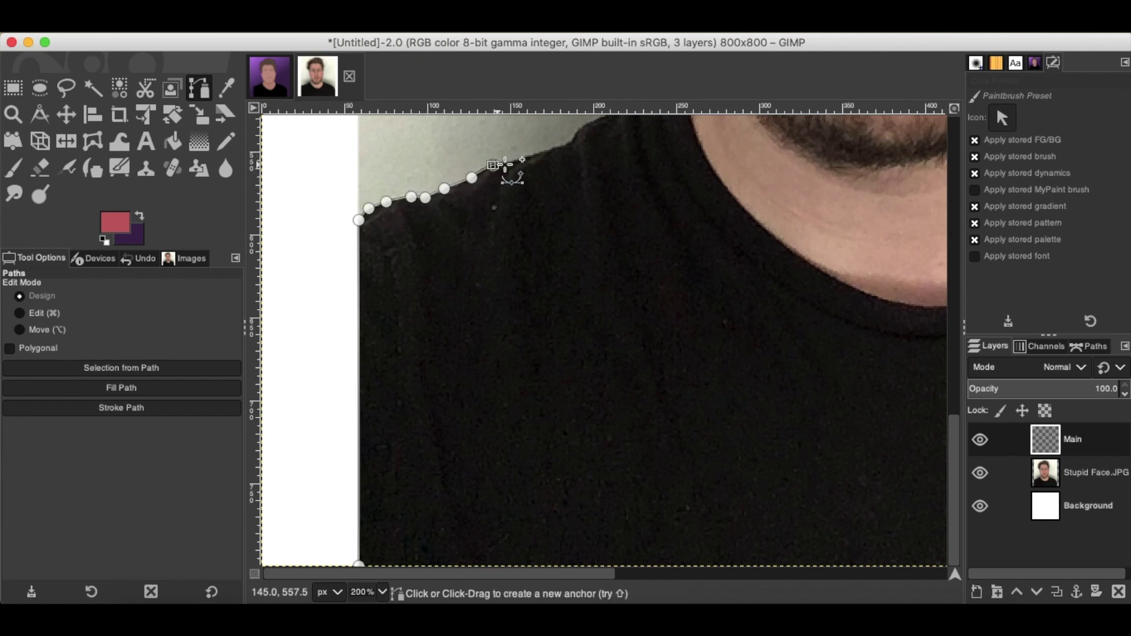
left_click(493, 165)
left_click(513, 162)
left_click(537, 154)
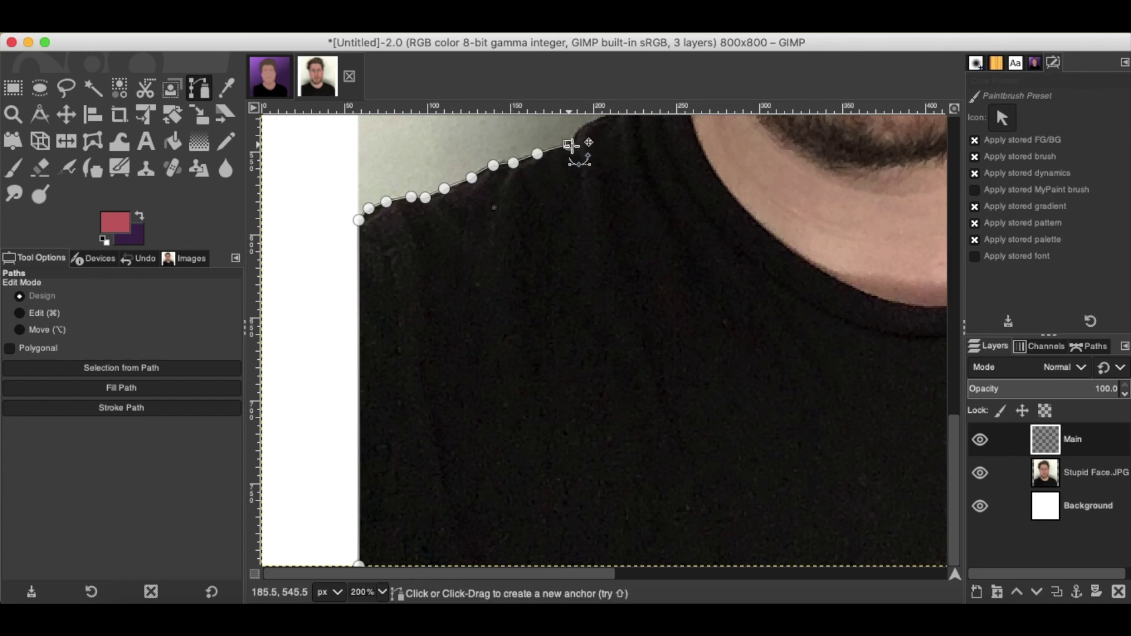
Continue the path anchors where shoulder meets neck and along the jawline
scroll(588, 164, "up", 5)
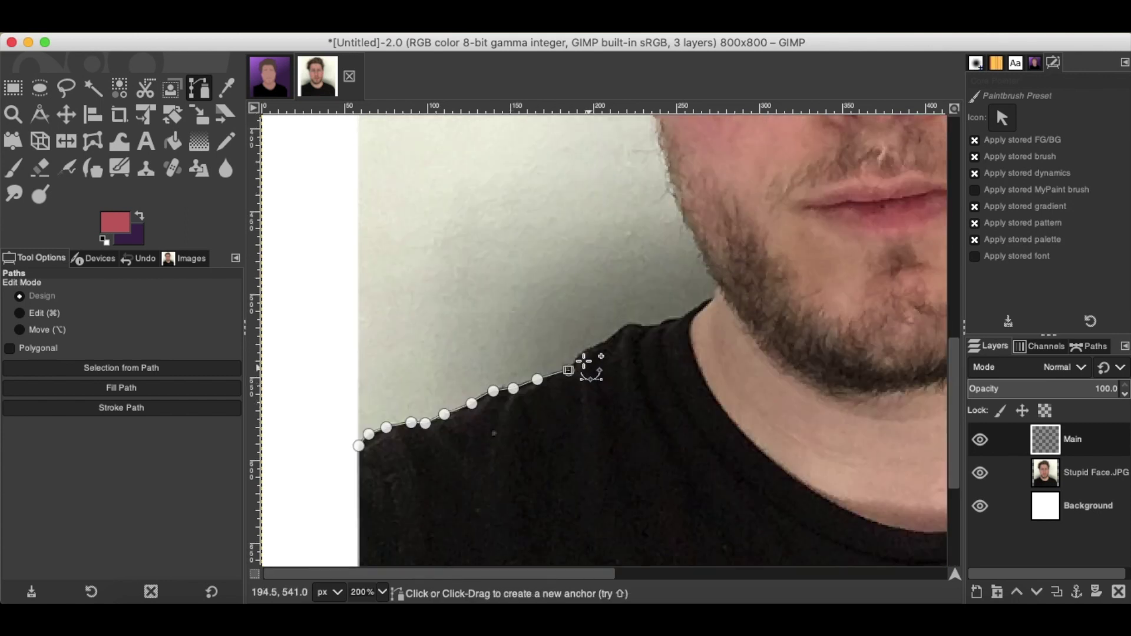
left_click(583, 355)
left_click(604, 346)
left_click(613, 333)
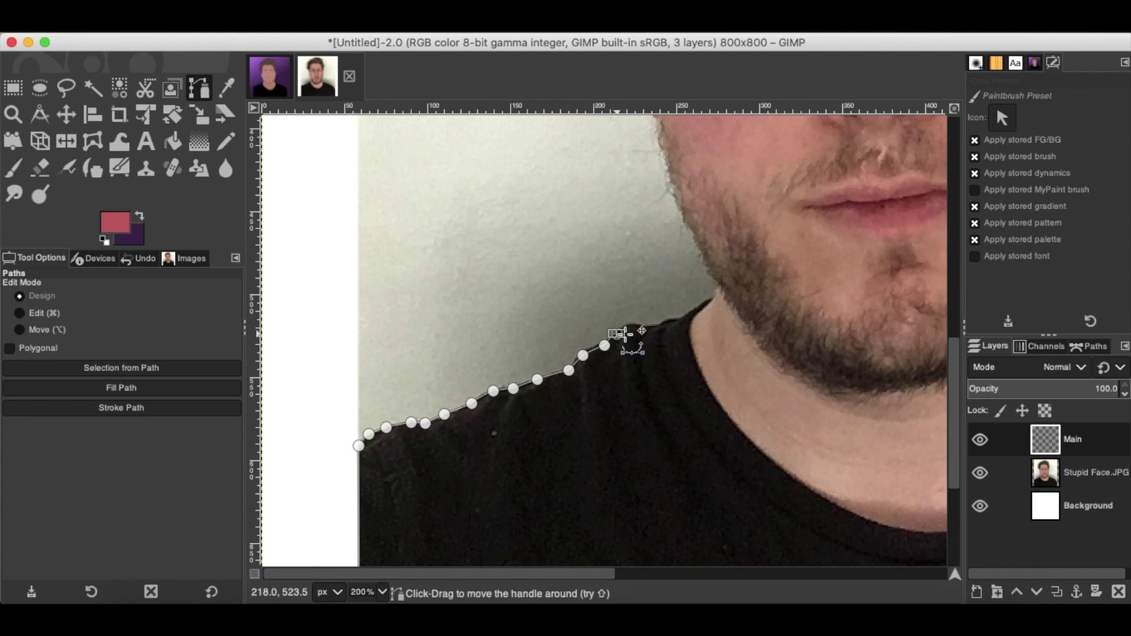
left_click(633, 325)
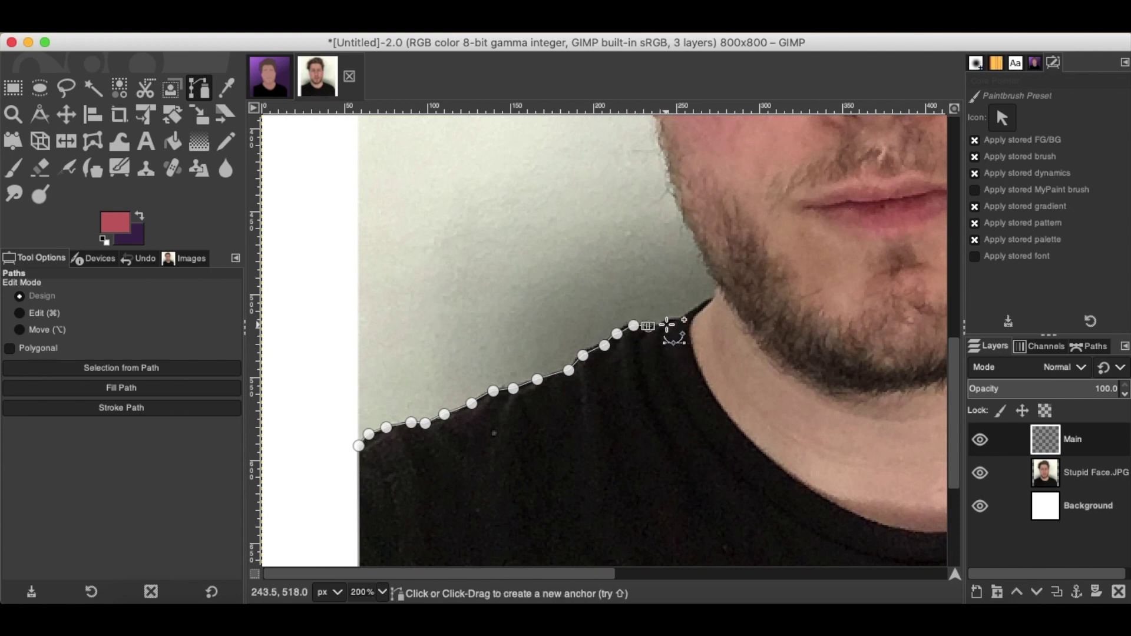
left_click(648, 326)
left_click(670, 319)
left_click(689, 315)
left_click(709, 301)
left_click(718, 286)
At 400% zoom, trace the cheek-side hair edge upward with path anchors
scroll(720, 284, "right", 5)
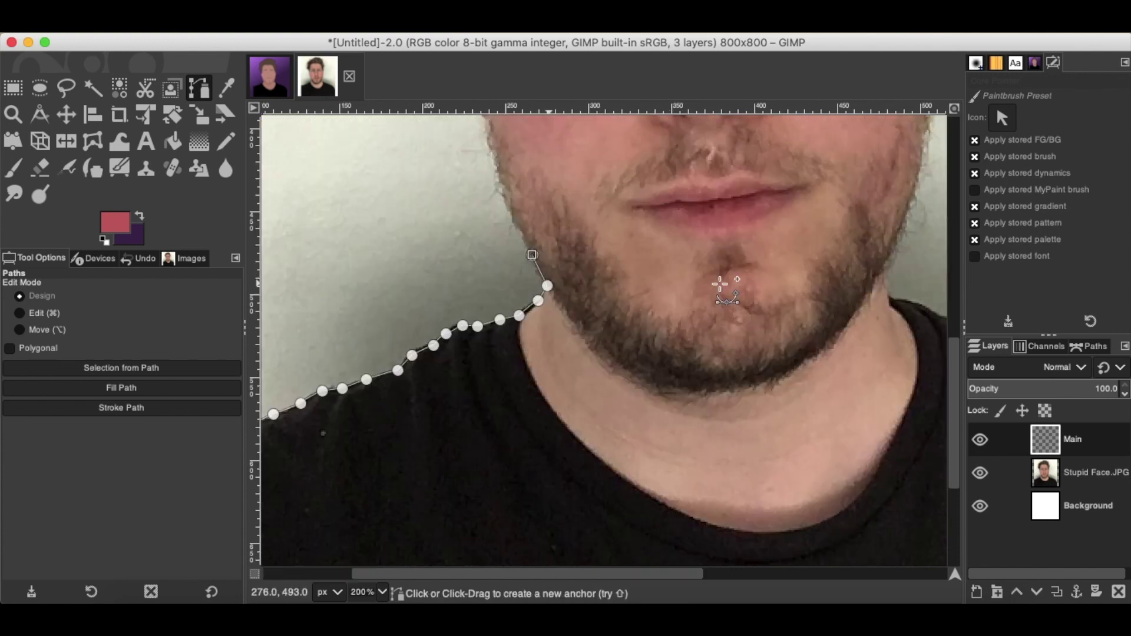
scroll(720, 284, "up", 2)
left_click(382, 592)
left_click(362, 490)
scroll(386, 200, "up", 5)
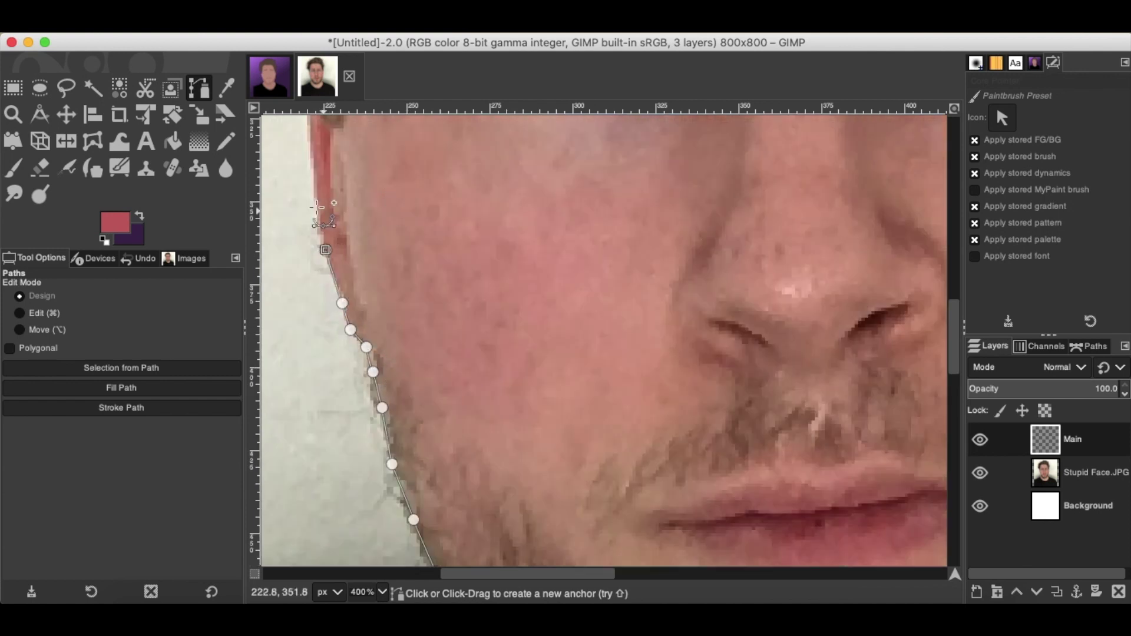
left_click(318, 207)
scroll(318, 207, "up", 2)
left_click(314, 312)
left_click(310, 235)
scroll(330, 221, "up", 3)
scroll(330, 221, "left", 3)
left_click(471, 379)
left_click(403, 274)
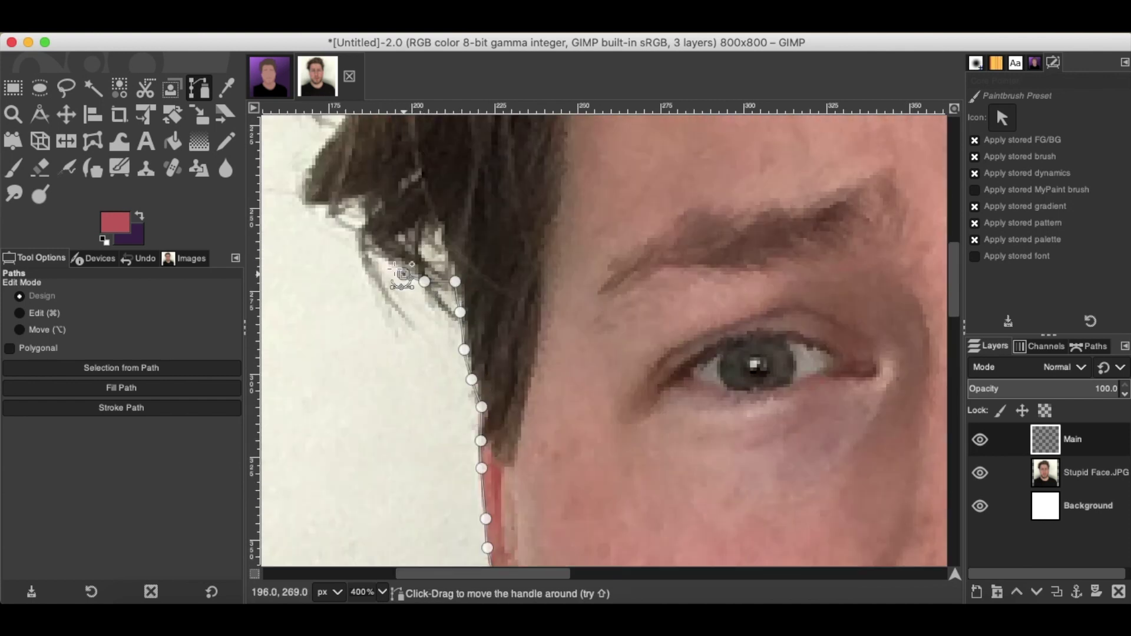
left_click(380, 250)
left_click(327, 204)
left_click(315, 171)
scroll(315, 171, "up", 4)
left_click(376, 306)
scroll(397, 298, "up", 4)
left_click(378, 336)
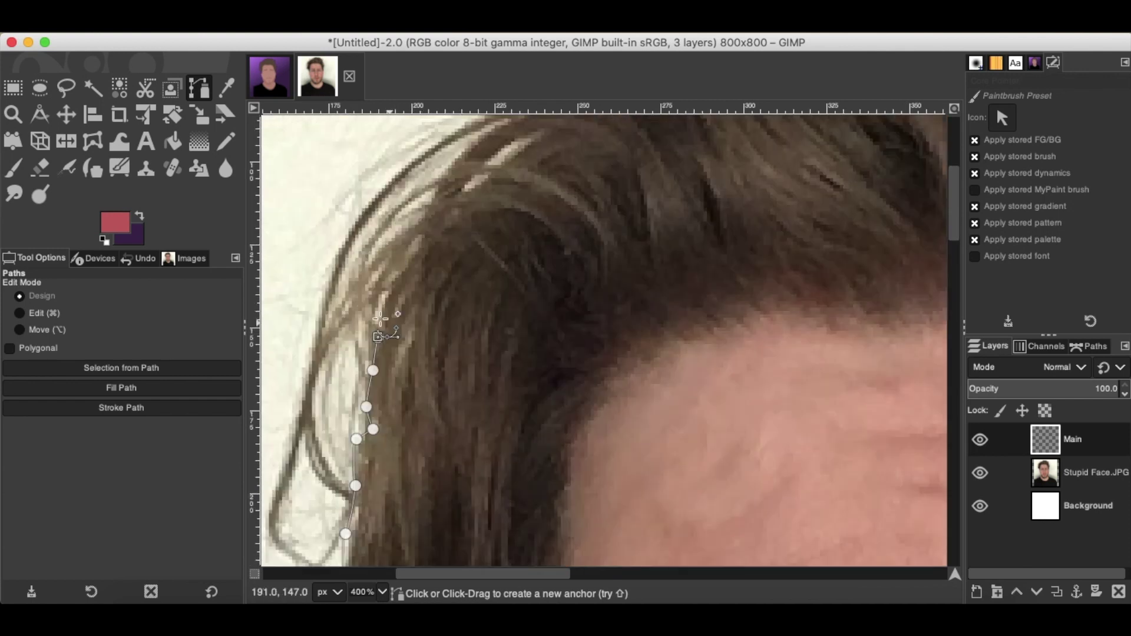
Trace the top hairline and outline the hair tuft with path anchors
left_click(380, 318)
scroll(474, 303, "up", 3)
left_click(568, 328)
scroll(758, 354, "up", 2)
scroll(712, 195, "right", 3)
left_click(668, 225)
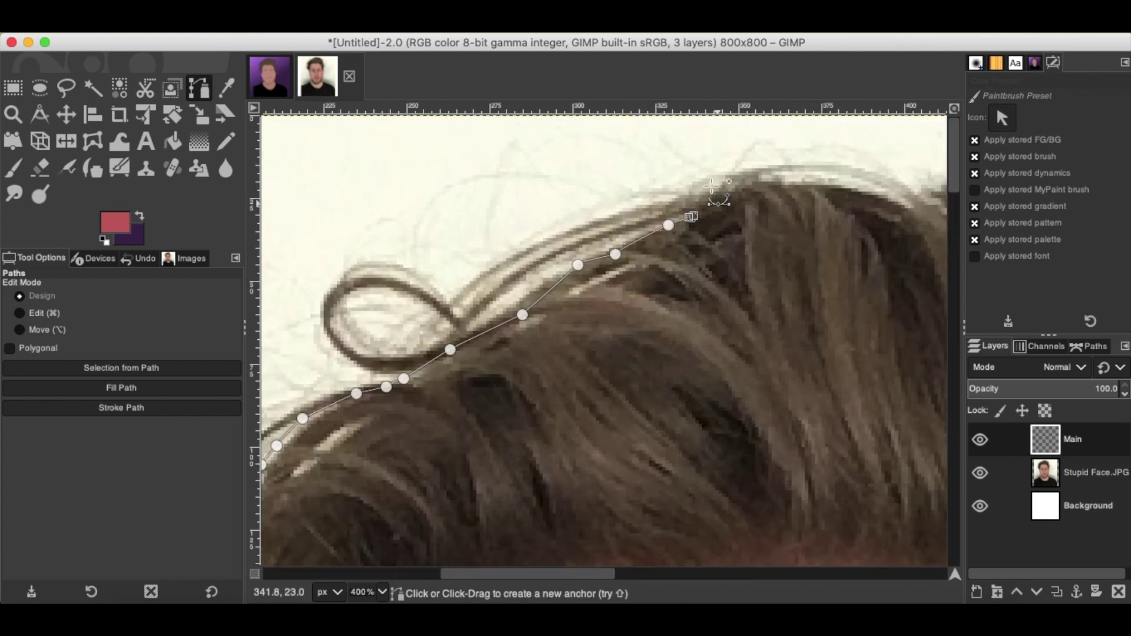
scroll(712, 187, "right", 4)
left_click(736, 226)
left_click(803, 272)
left_click(861, 252)
left_click(902, 349)
scroll(889, 397, "down", 1)
scroll(890, 397, "right", 2)
left_click(723, 351)
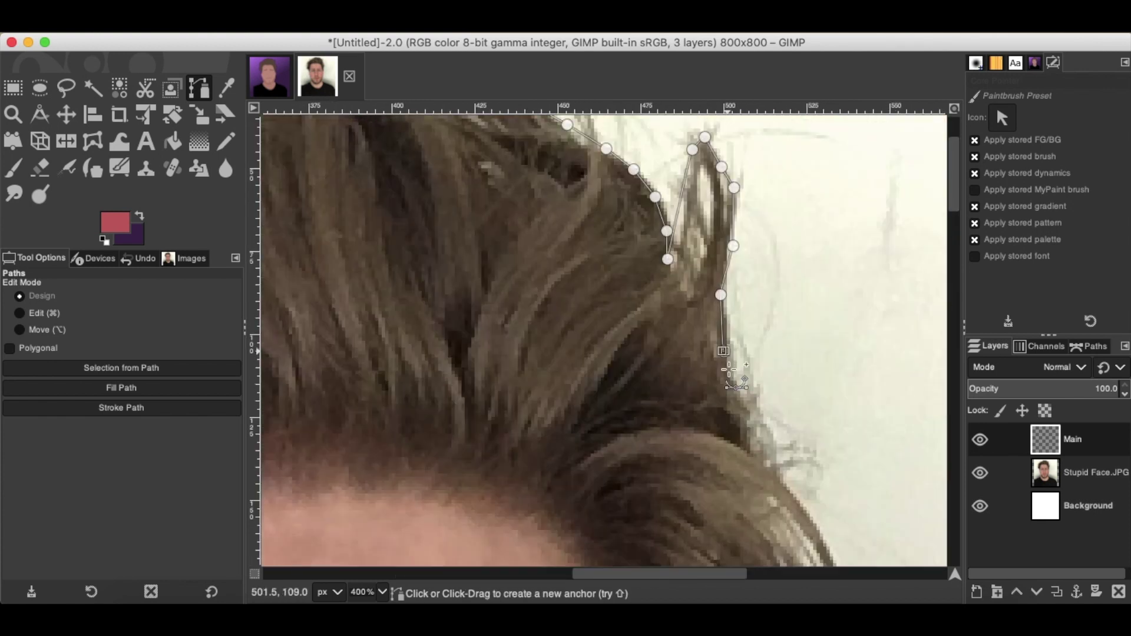
scroll(765, 412, "down", 5)
Add anchors down the far hair edge, side of the face, jaw and neck
left_click(804, 265)
left_click(795, 303)
left_click(782, 351)
left_click(773, 382)
left_click(778, 443)
left_click(779, 478)
scroll(789, 495, "down", 2)
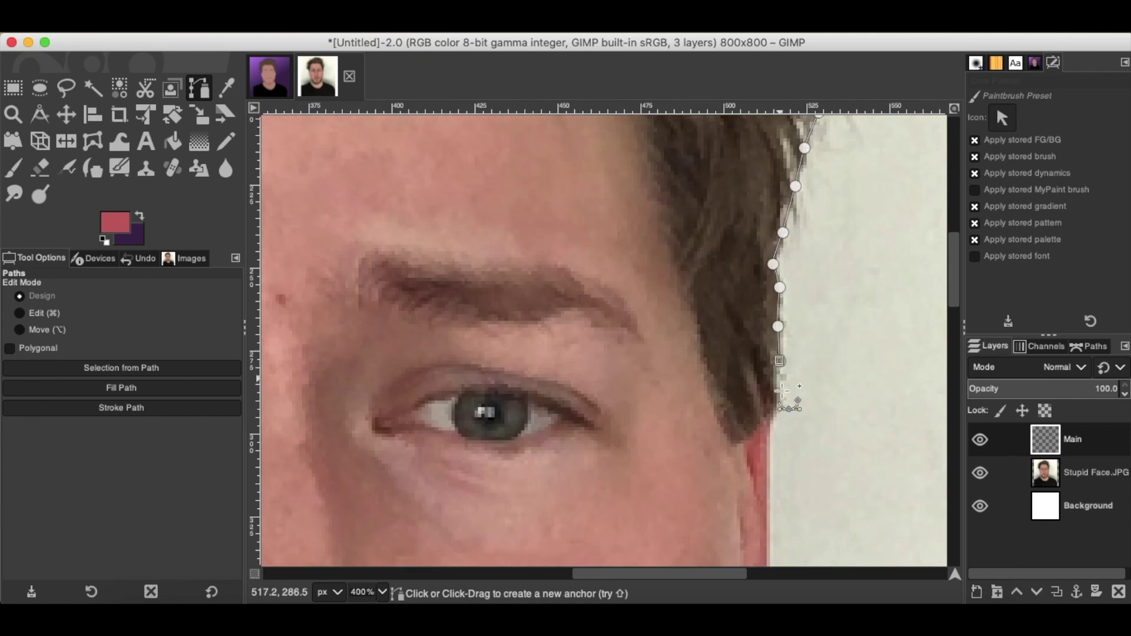
scroll(783, 390, "down", 2)
left_click(776, 449)
left_click(761, 529)
scroll(758, 328, "down", 6)
left_click(747, 253)
scroll(748, 253, "down", 3)
left_click(731, 126)
left_click(719, 183)
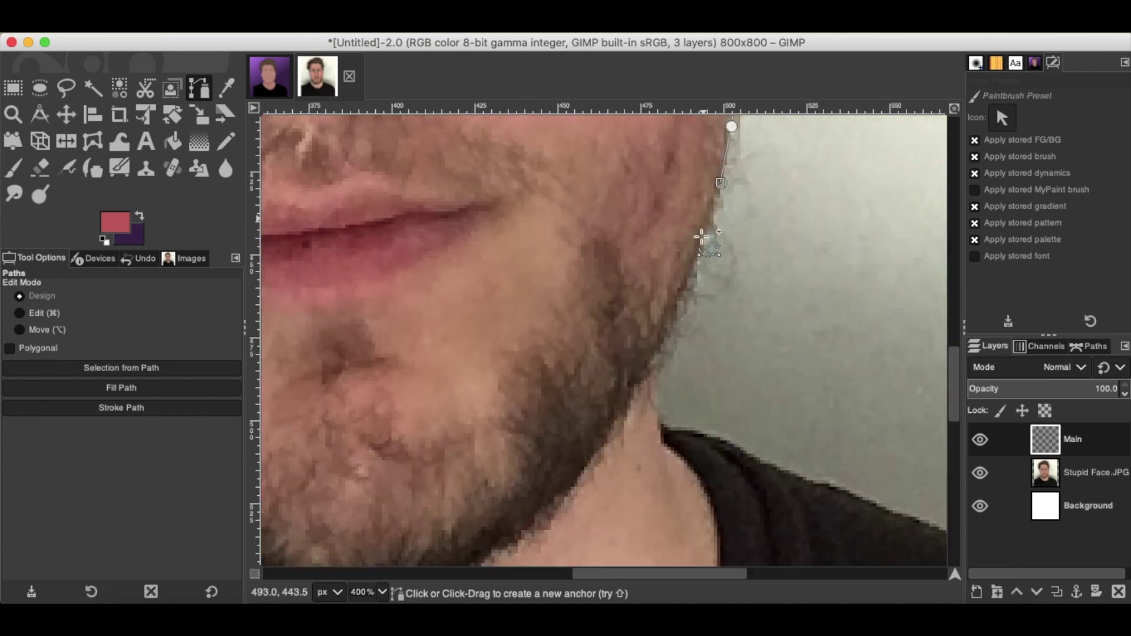
left_click(702, 236)
left_click(665, 340)
left_click(659, 399)
left_click(696, 433)
left_click(752, 451)
Trace the right shoulder curve to the bottom-right corner and close the path at the bottom-left, back at 50%
scroll(896, 396, "down", 3)
scroll(896, 396, "right", 8)
left_click(669, 440)
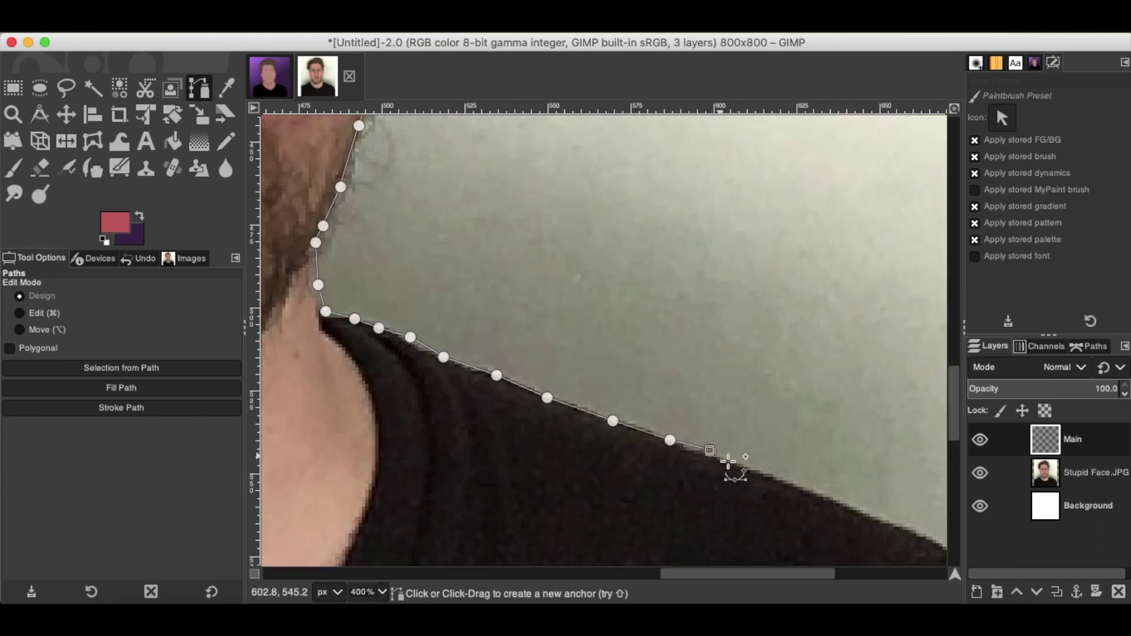
scroll(728, 463, "down", 5)
scroll(728, 462, "right", 8)
left_click(555, 192)
left_click(636, 245)
left_click(737, 323)
left_click(770, 367)
left_click(867, 525)
scroll(883, 511, "down", 2)
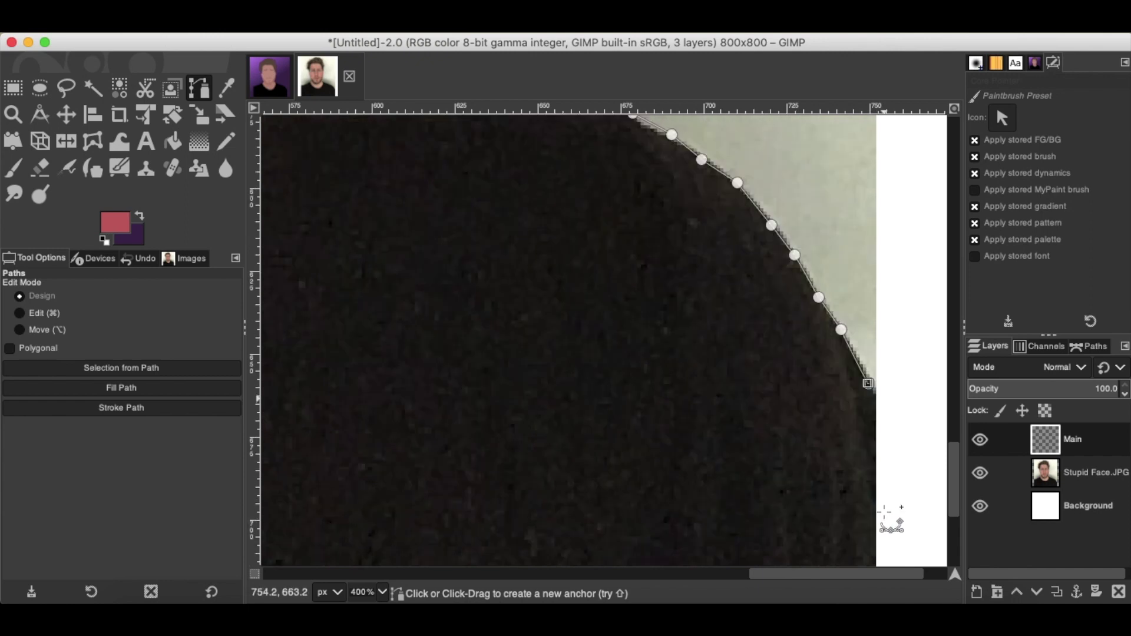
scroll(885, 512, "down", 3)
left_click(889, 516)
left_click(381, 592)
left_click(375, 541)
left_click(464, 507)
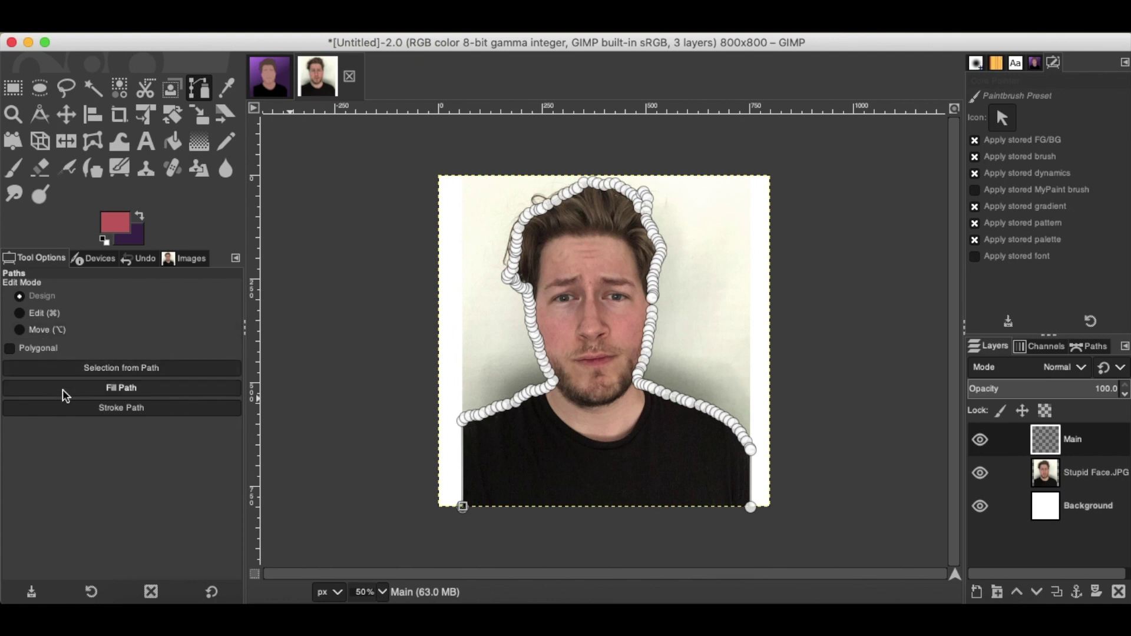
Fill the traced path on the Main layer with solid colour
left_click(127, 389)
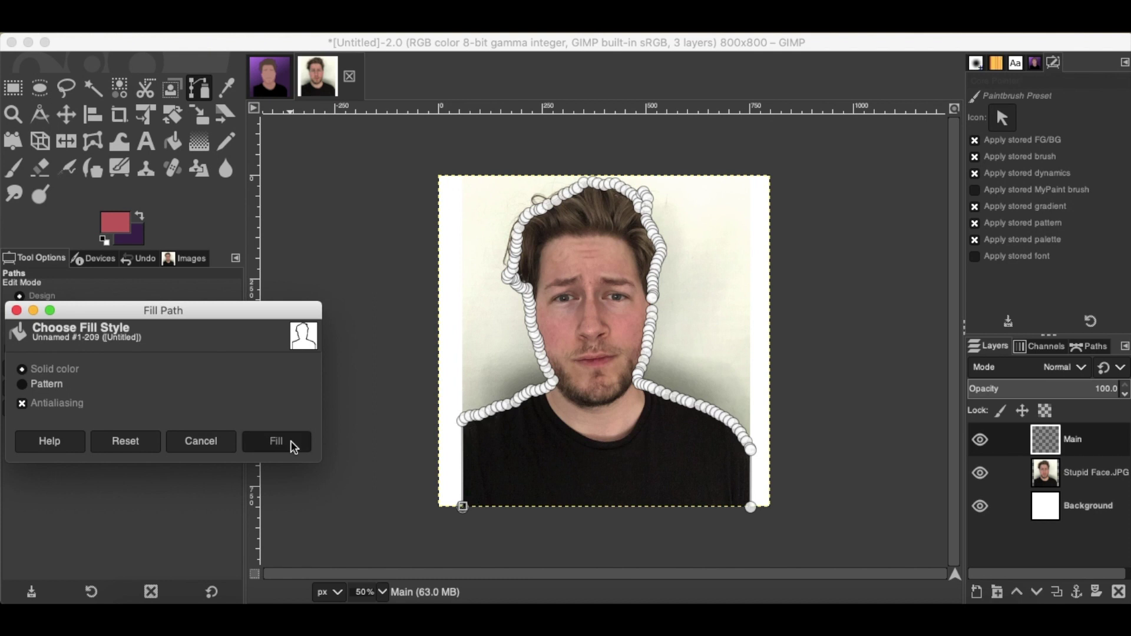
left_click(291, 441)
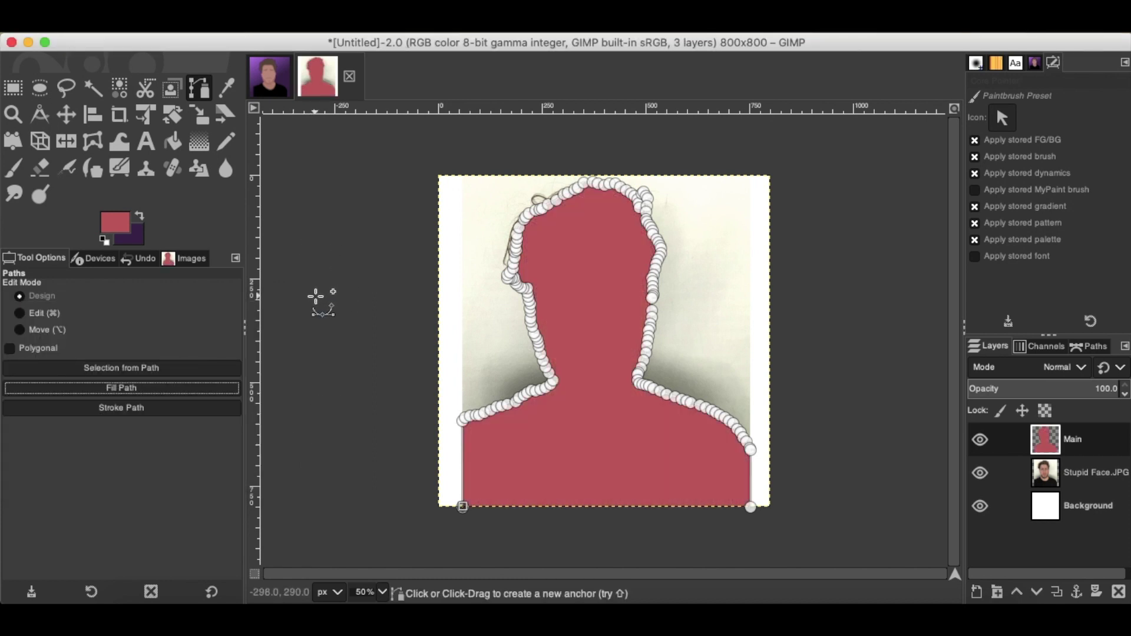
left_click(172, 141)
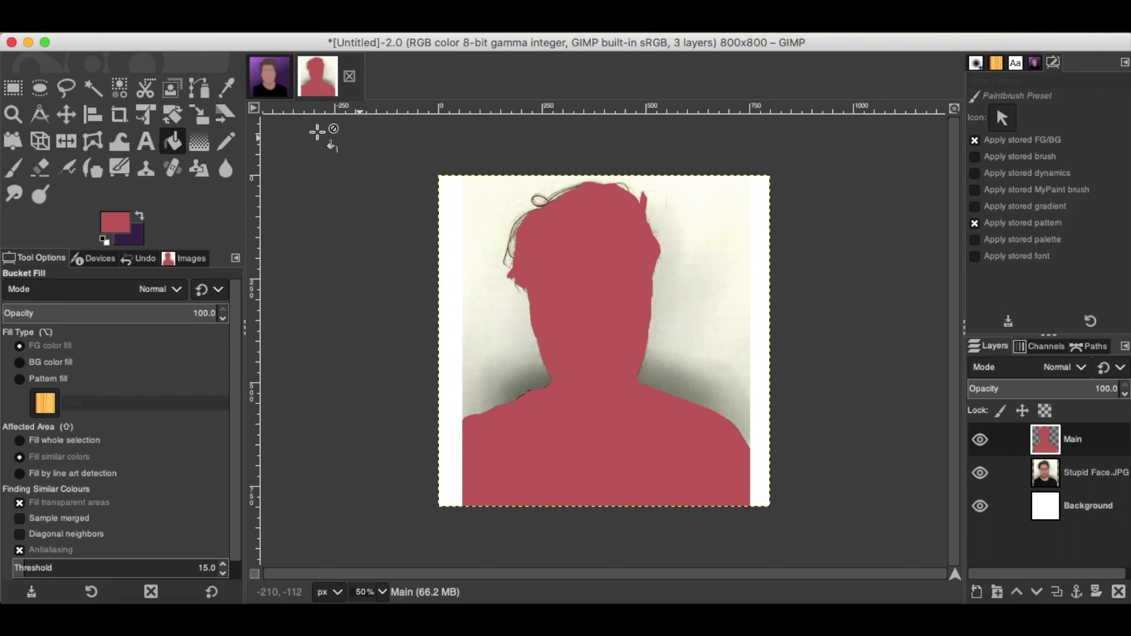
Sample the skin tone from the photo's neck and bucket-fill the Main silhouette with it
left_click(226, 88)
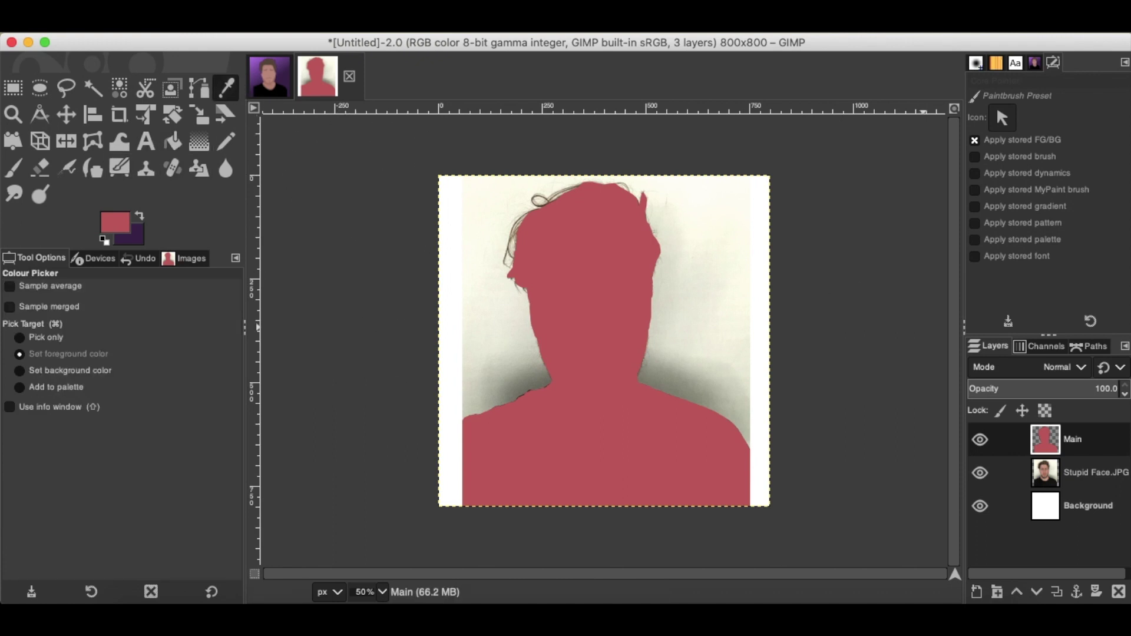
left_click(980, 439)
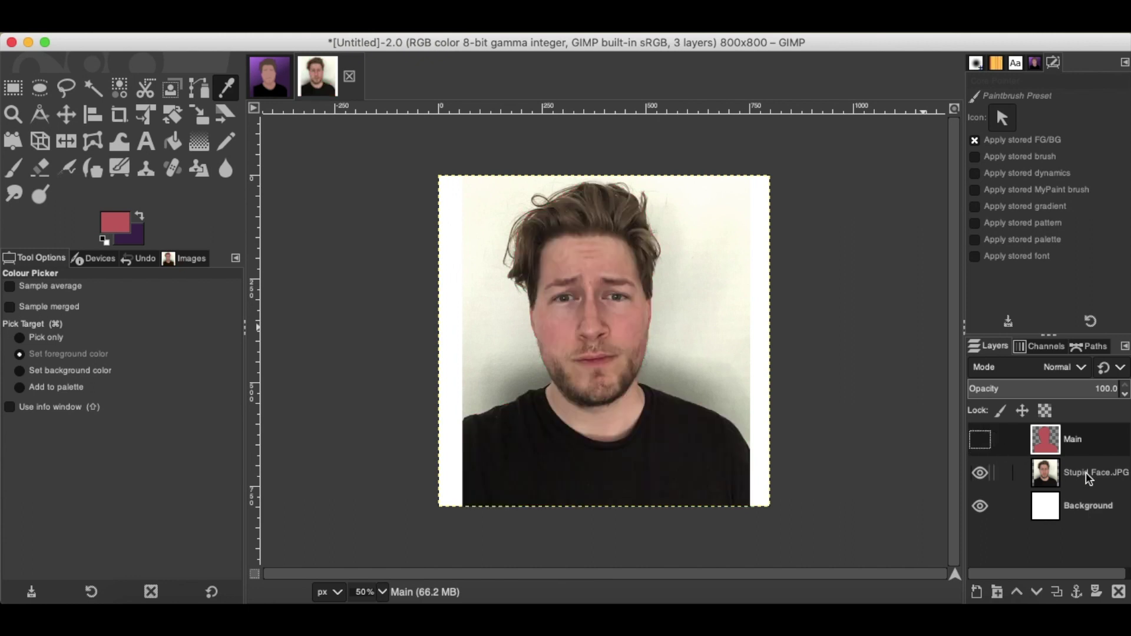
left_click(1086, 472)
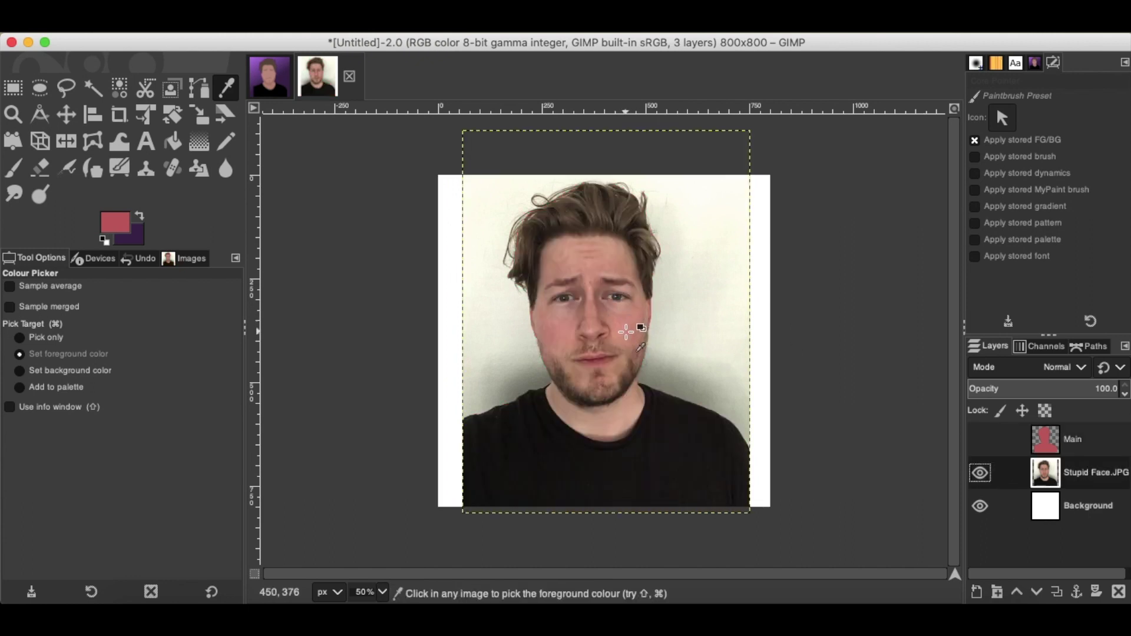
left_click(607, 424)
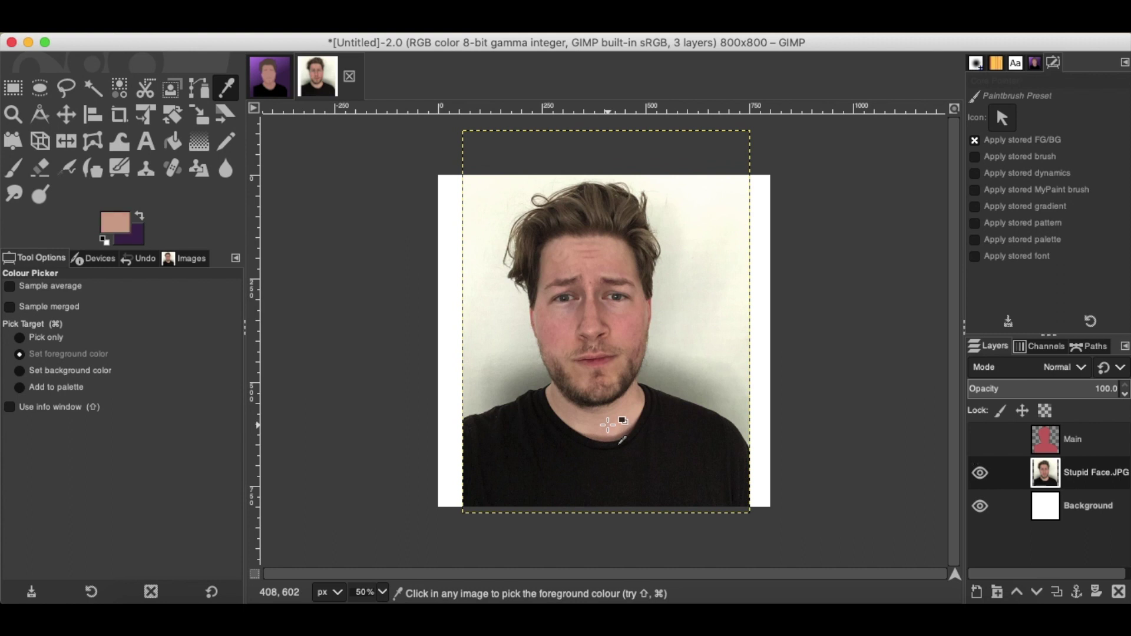
left_click(1077, 439)
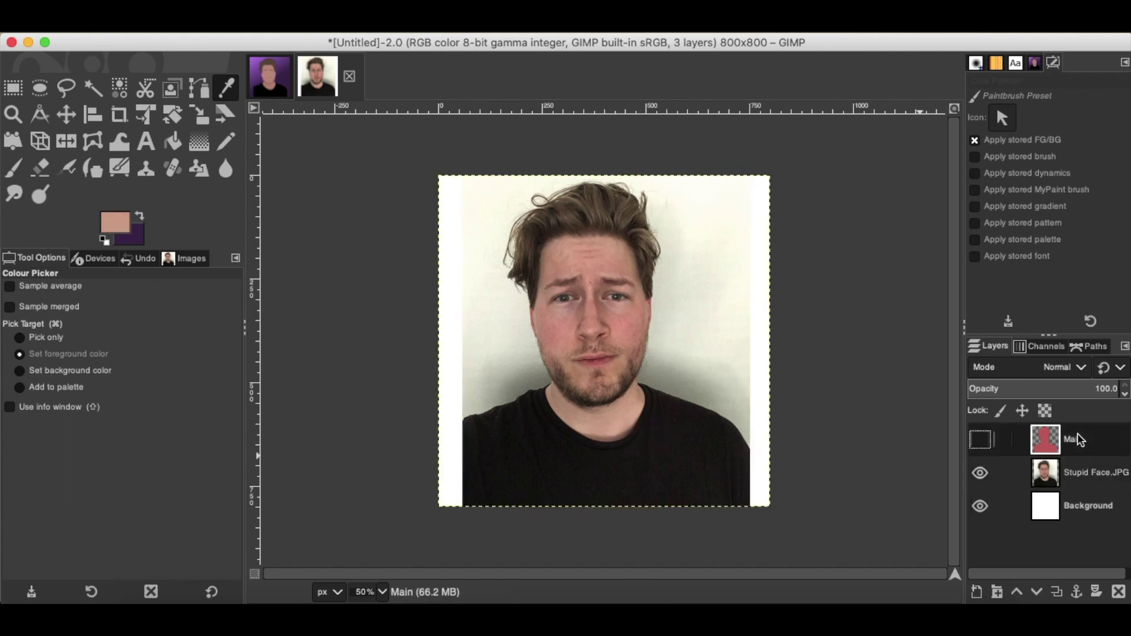
left_click(987, 440)
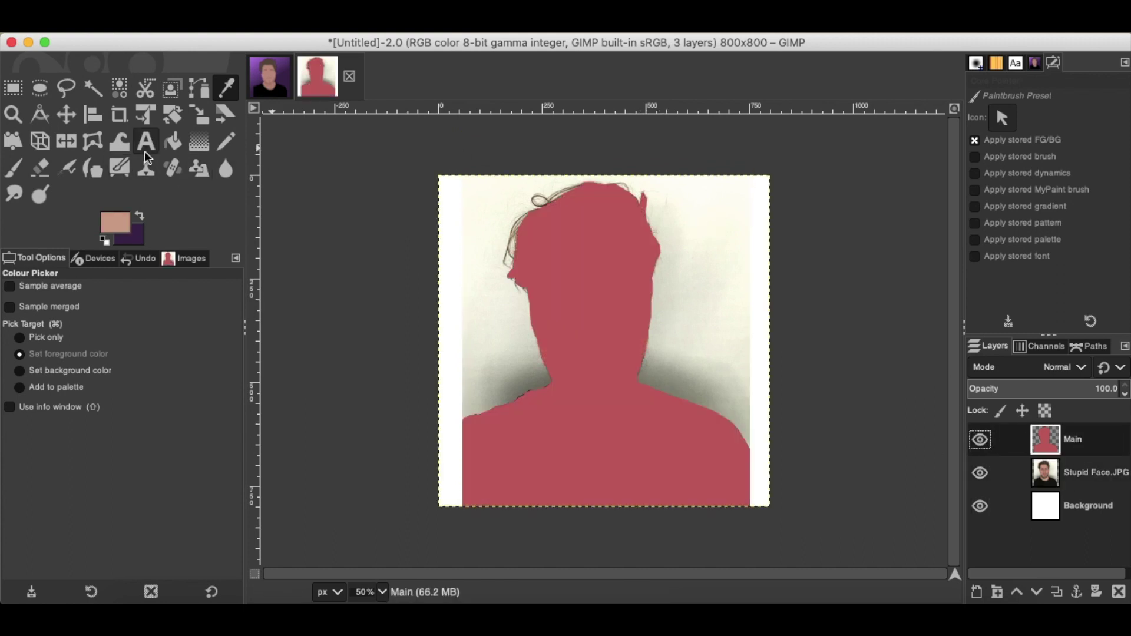
left_click(172, 141)
left_click(564, 277)
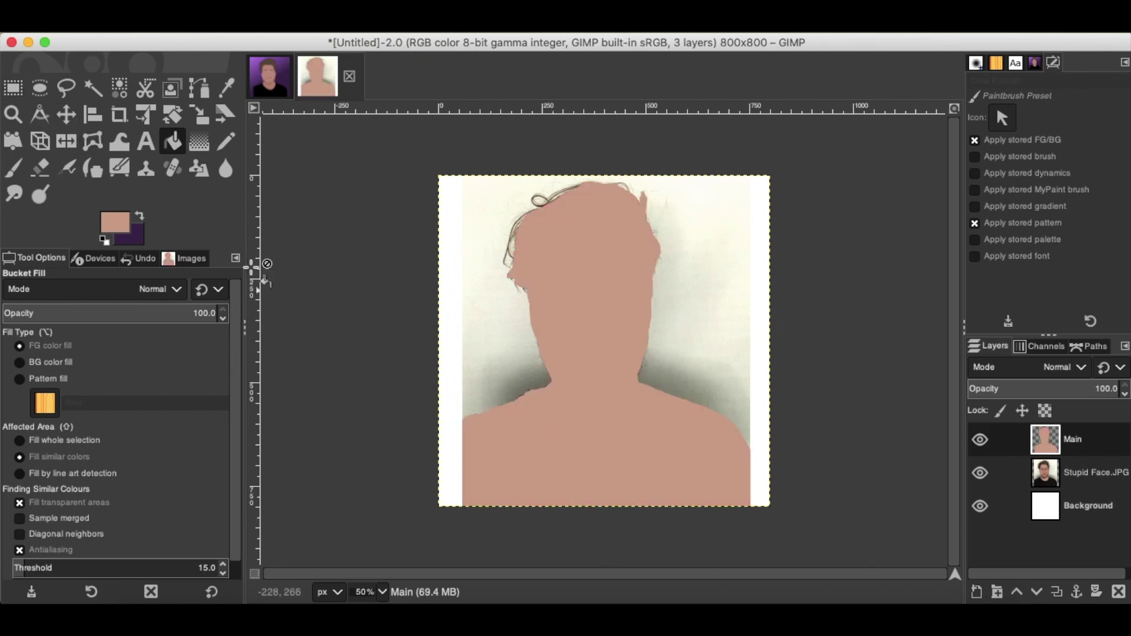
Duplicate the Main layer and rename the copy 'Shirt'
right_click(1087, 436)
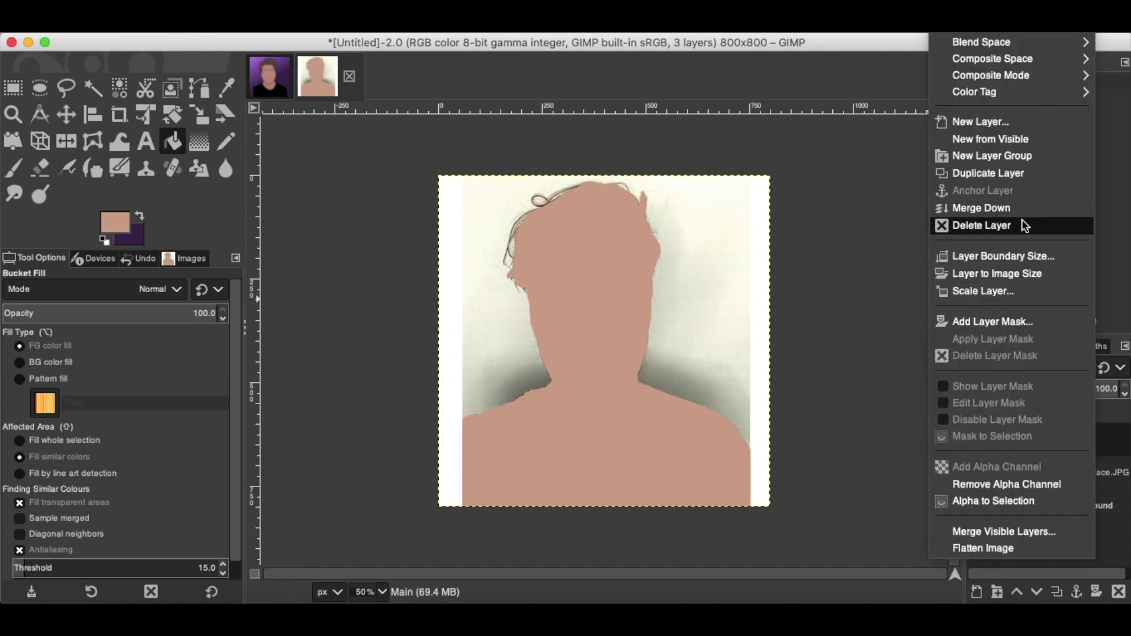
left_click(1050, 174)
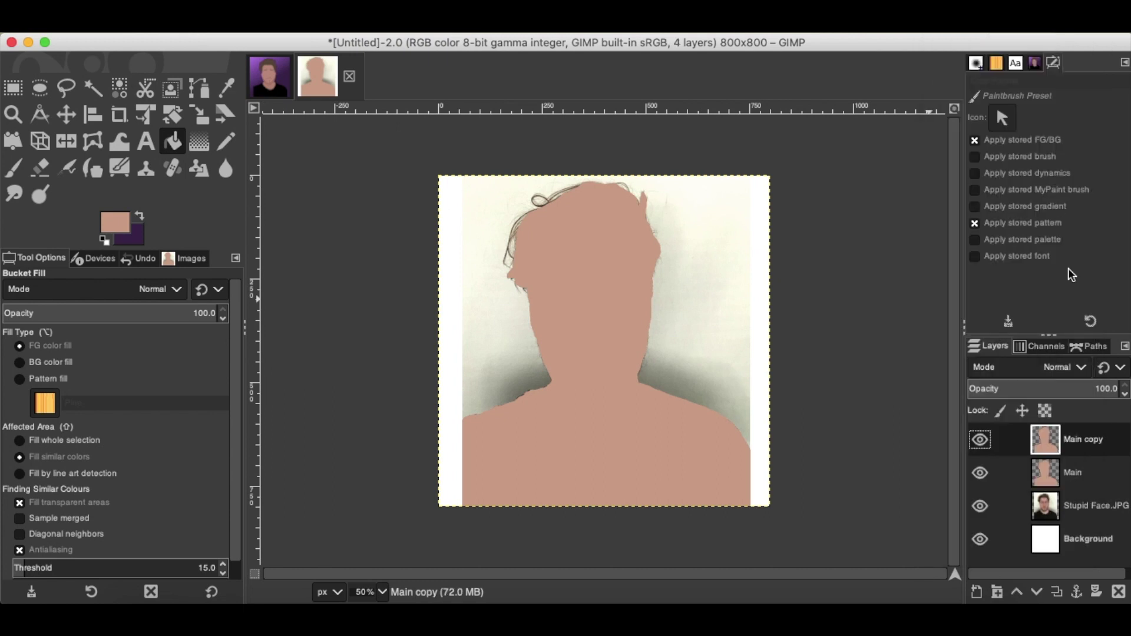
double_click(1089, 440)
type("Shirt")
key("Return")
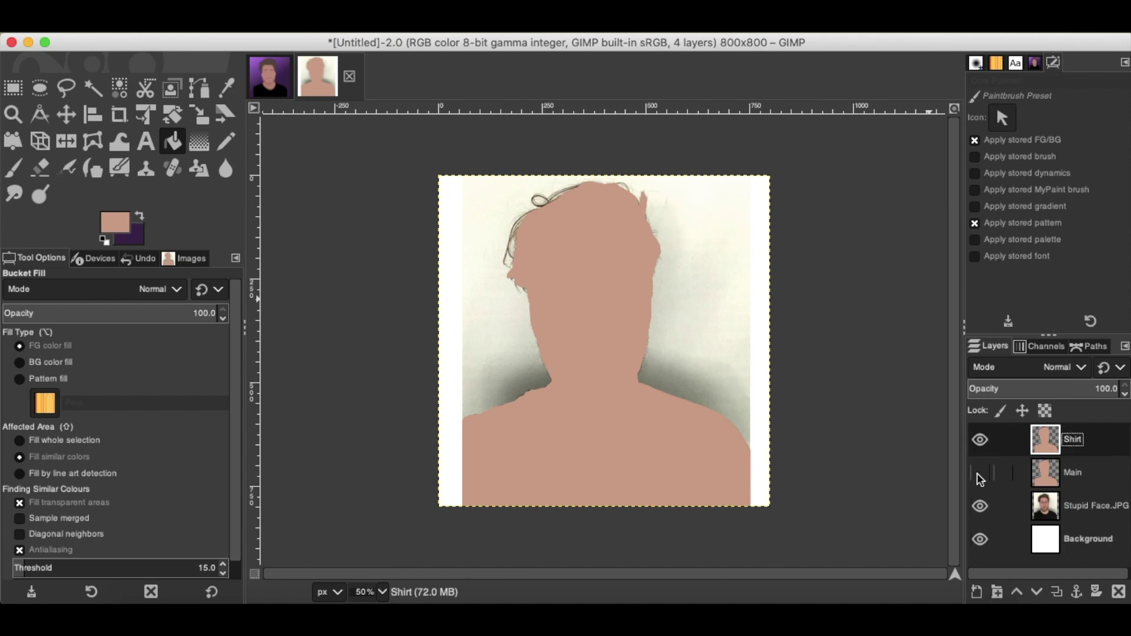
Sample the shirt's black from the photo and bucket-fill the Shirt silhouette with it
left_click(981, 449)
left_click(1093, 510)
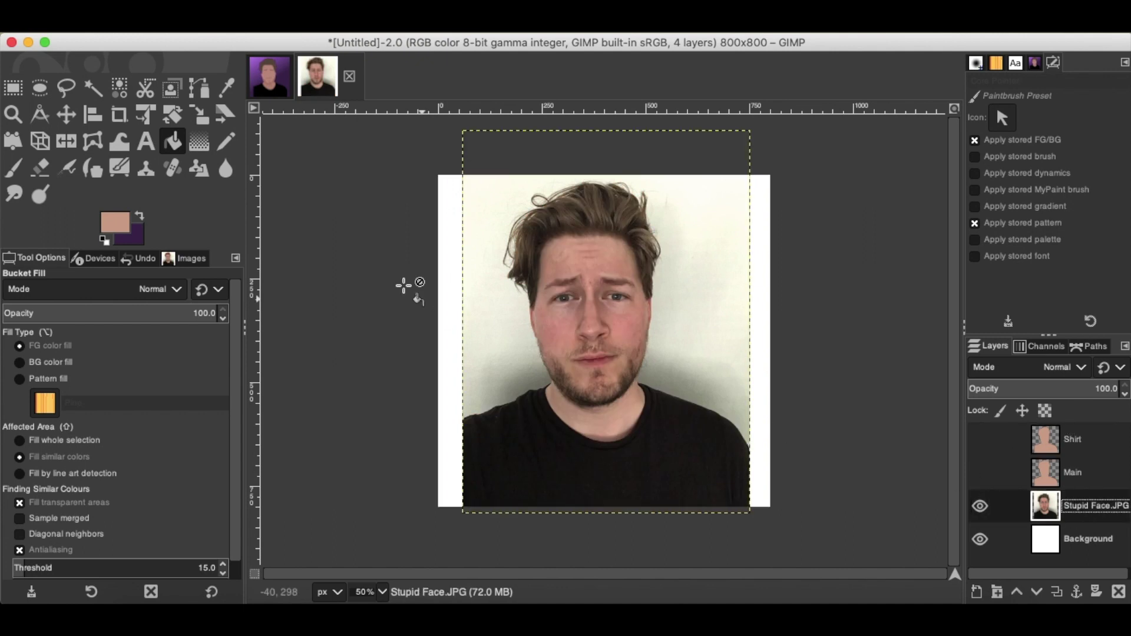
left_click(223, 90)
left_click(557, 445)
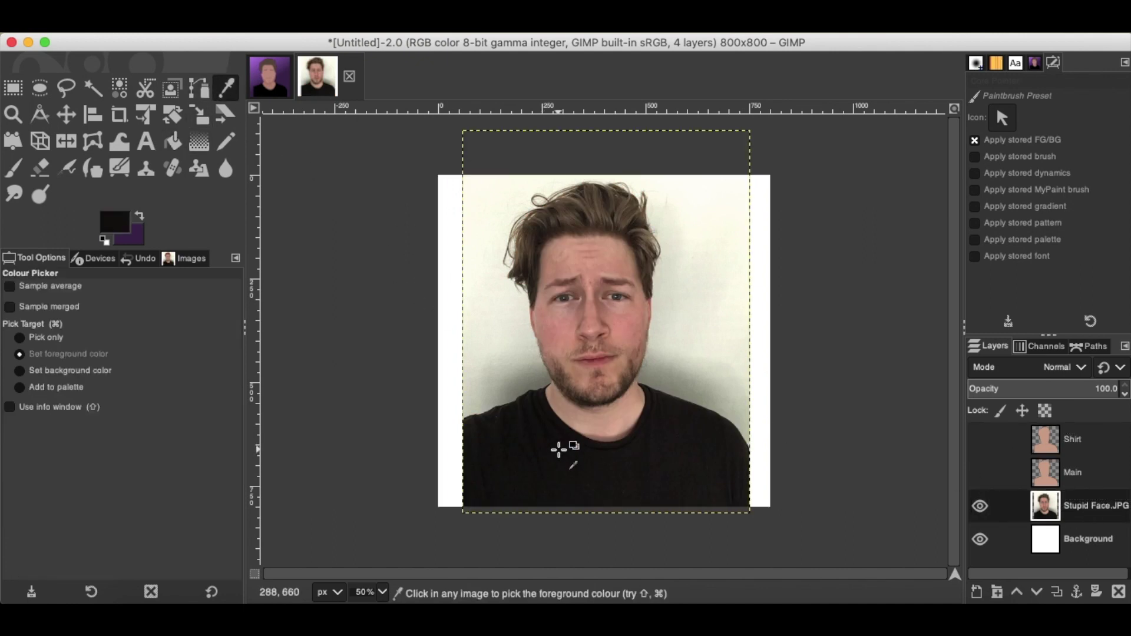
left_click(172, 141)
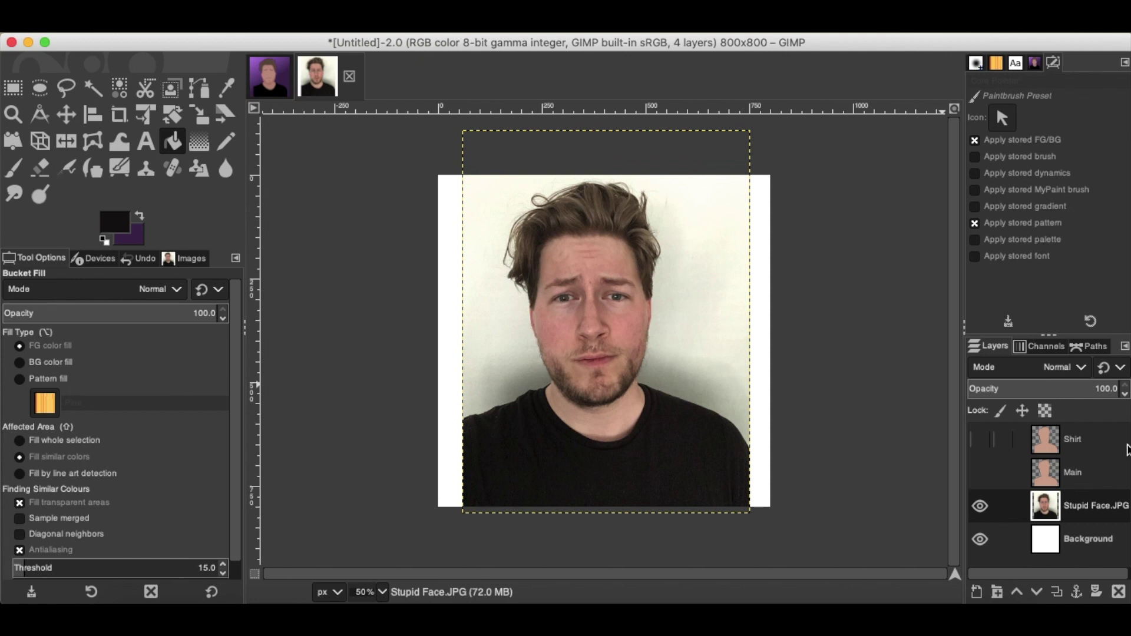
left_click(1072, 439)
left_click(980, 440)
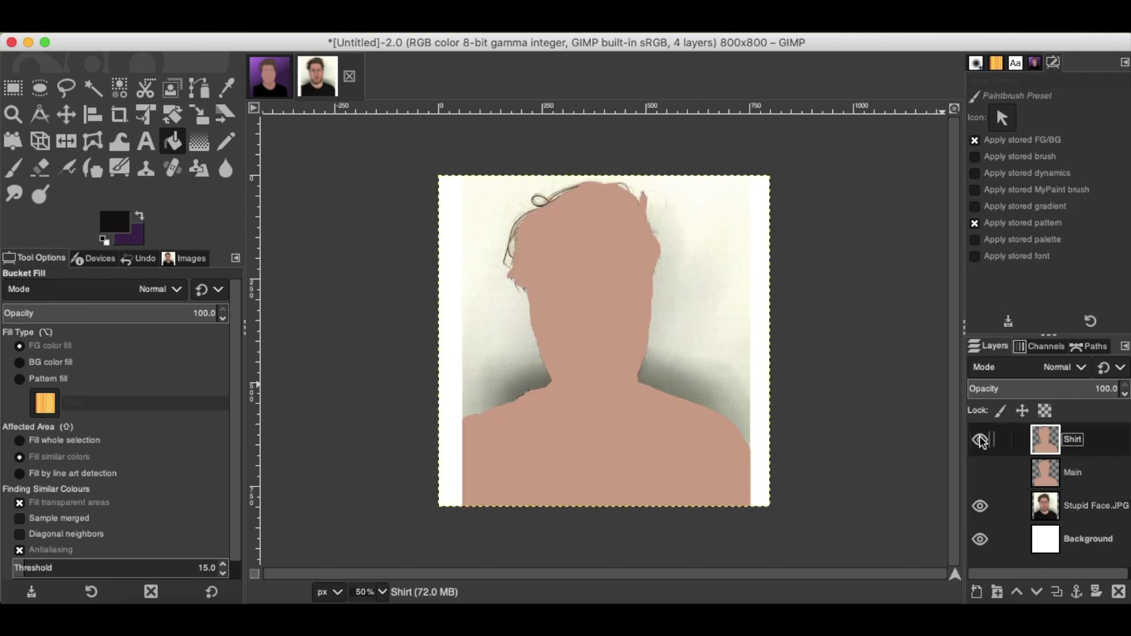
left_click(572, 360)
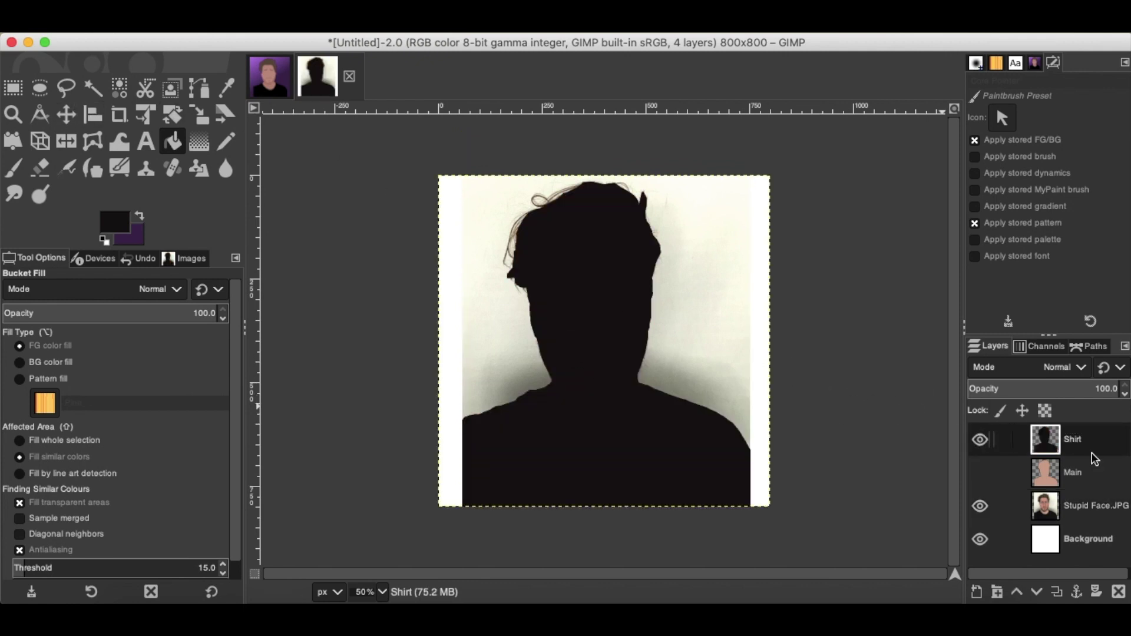
Move the Shirt layer below Main and make Main visible and active
left_click_drag(1084, 483, 1087, 483)
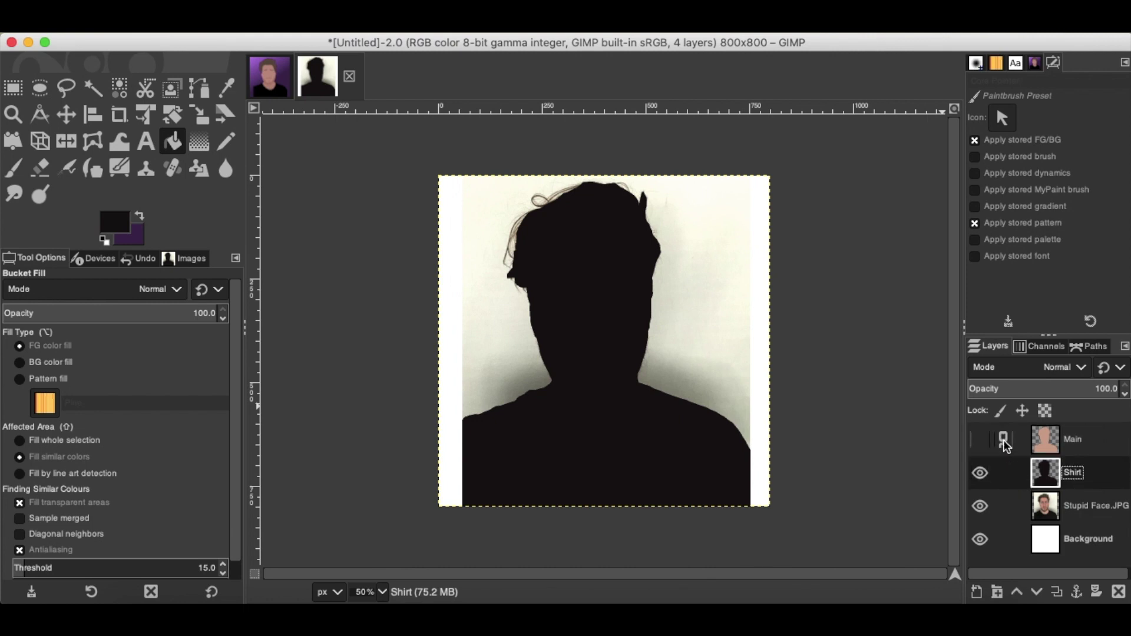
left_click(978, 441)
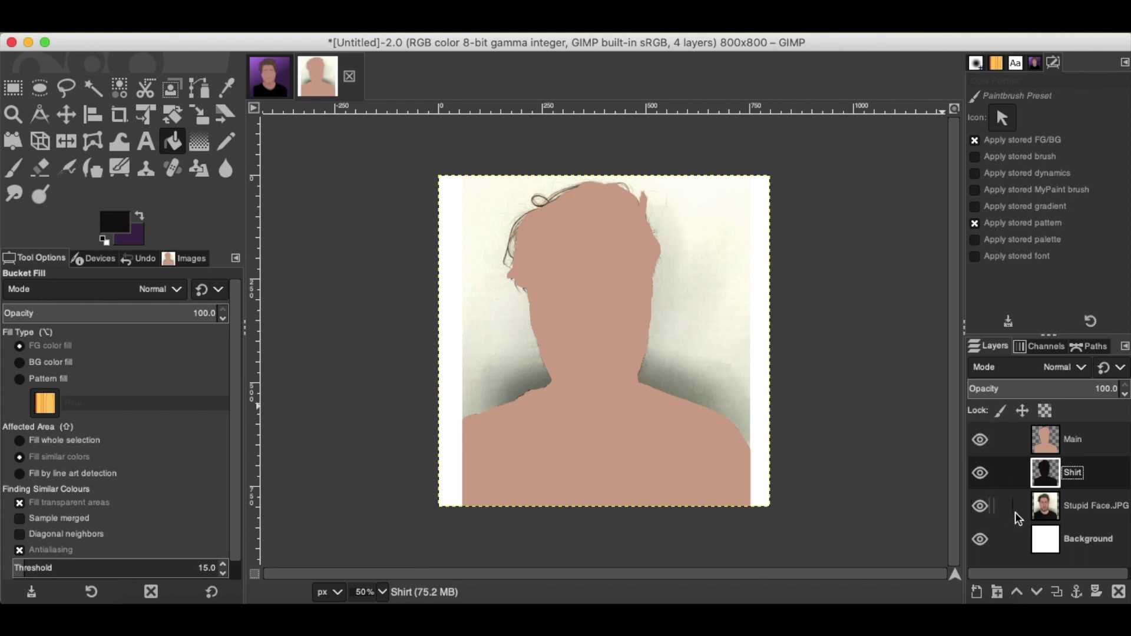
left_click(1082, 444)
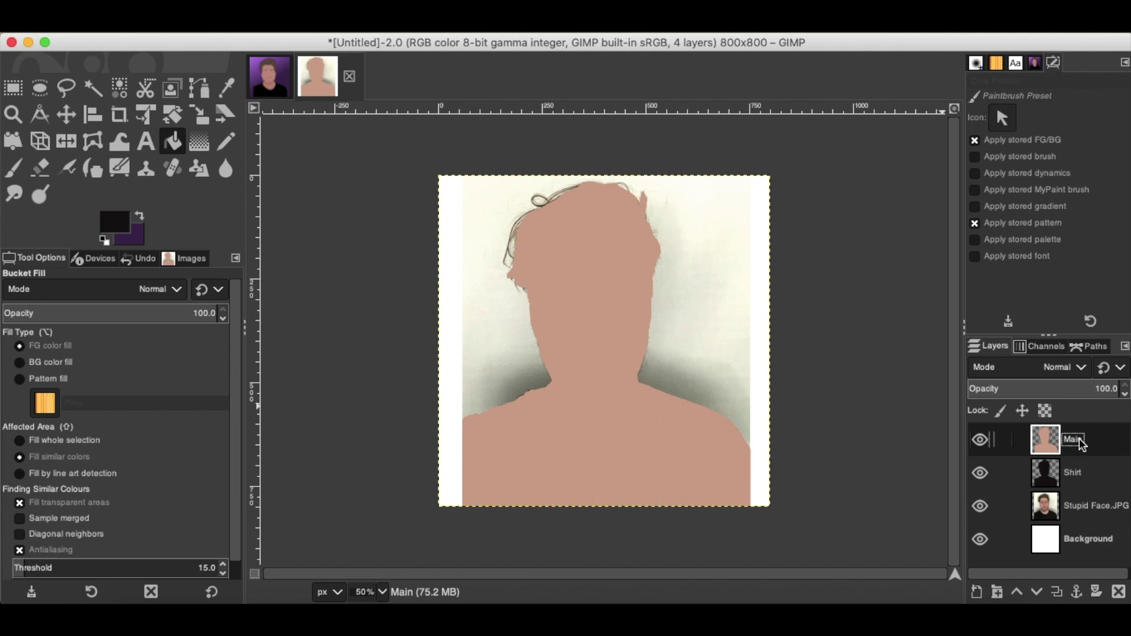
Duplicate the Main layer and rename the copy 'Hair'
right_click(1082, 444)
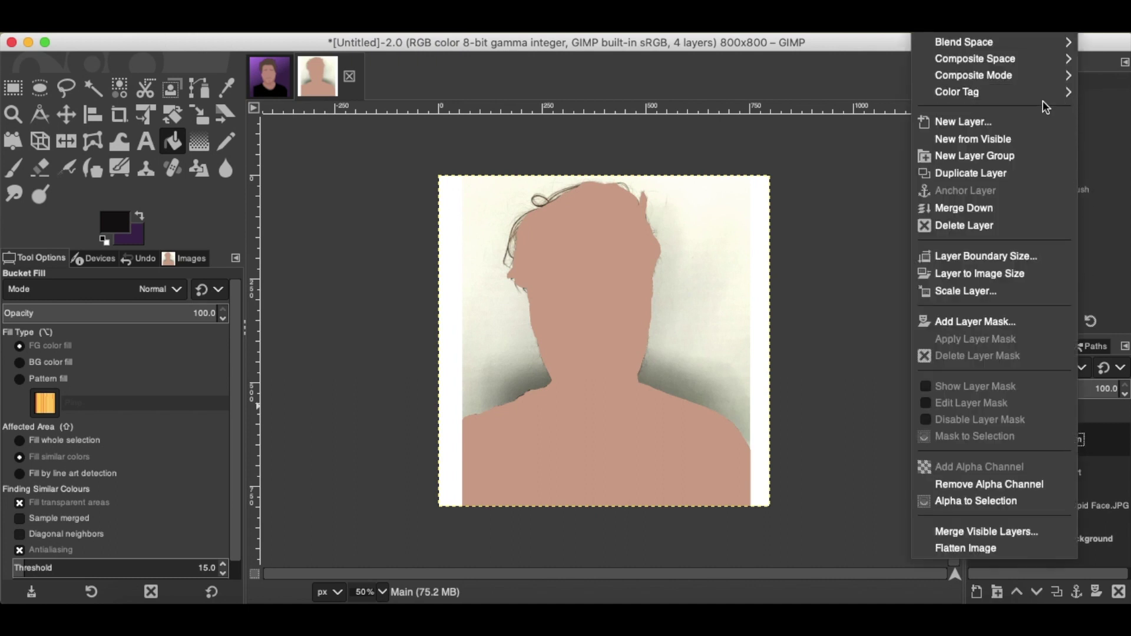
left_click(1037, 172)
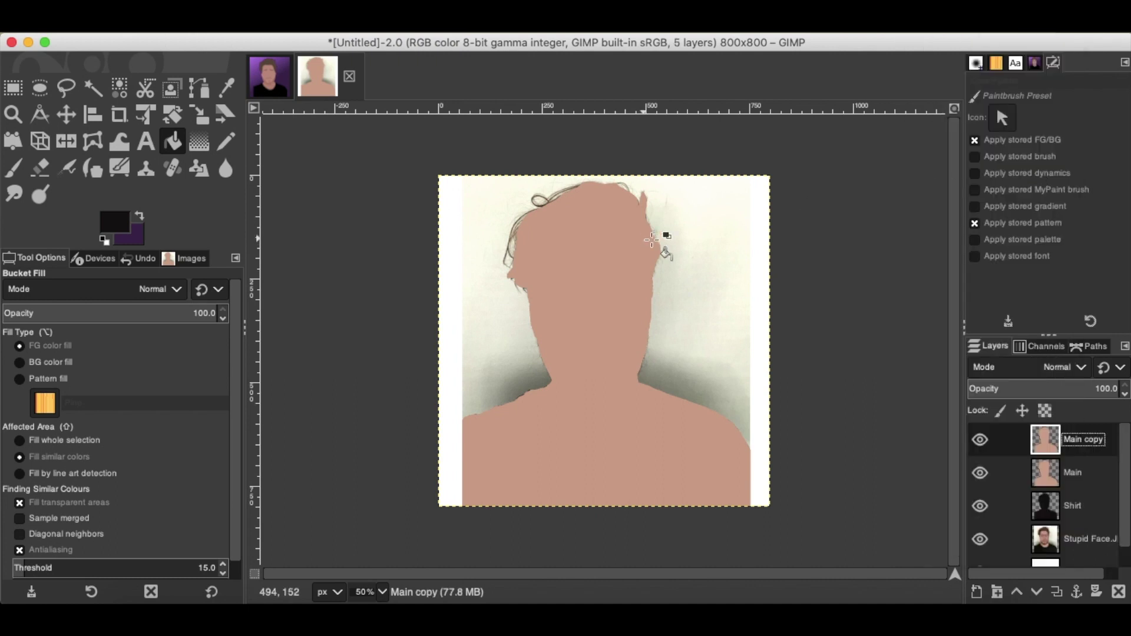
double_click(1083, 442)
type("Hair")
key("Return")
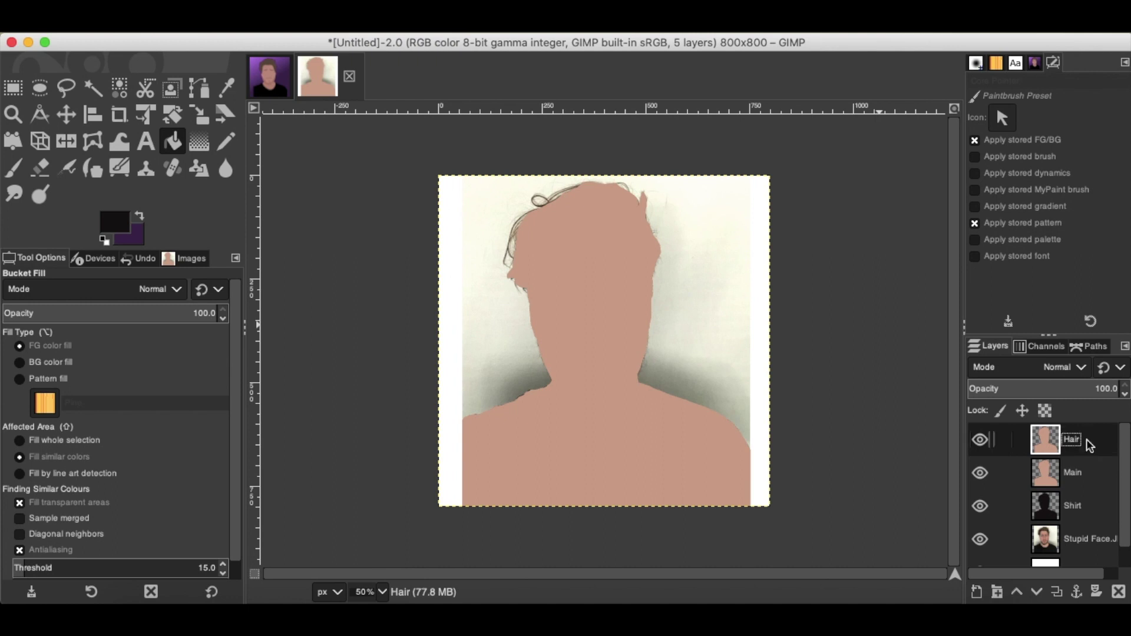
Sample the hair's brown from the photo, bucket-fill the Hair silhouette, then hide Hair
left_click(979, 472)
left_click(979, 505)
left_click(1090, 539)
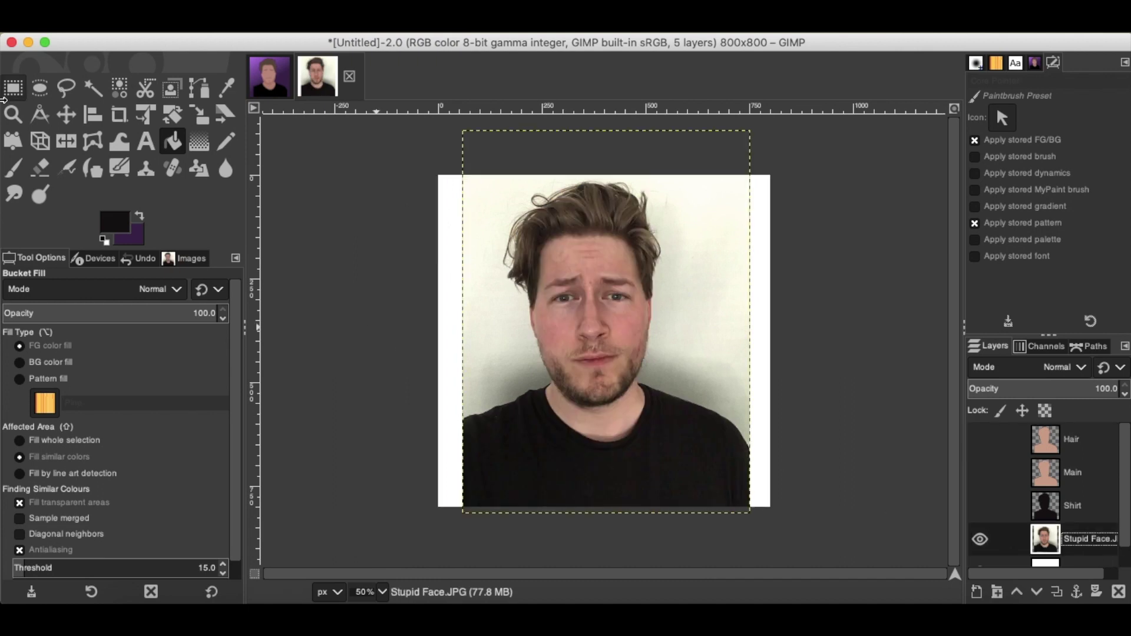
left_click(226, 88)
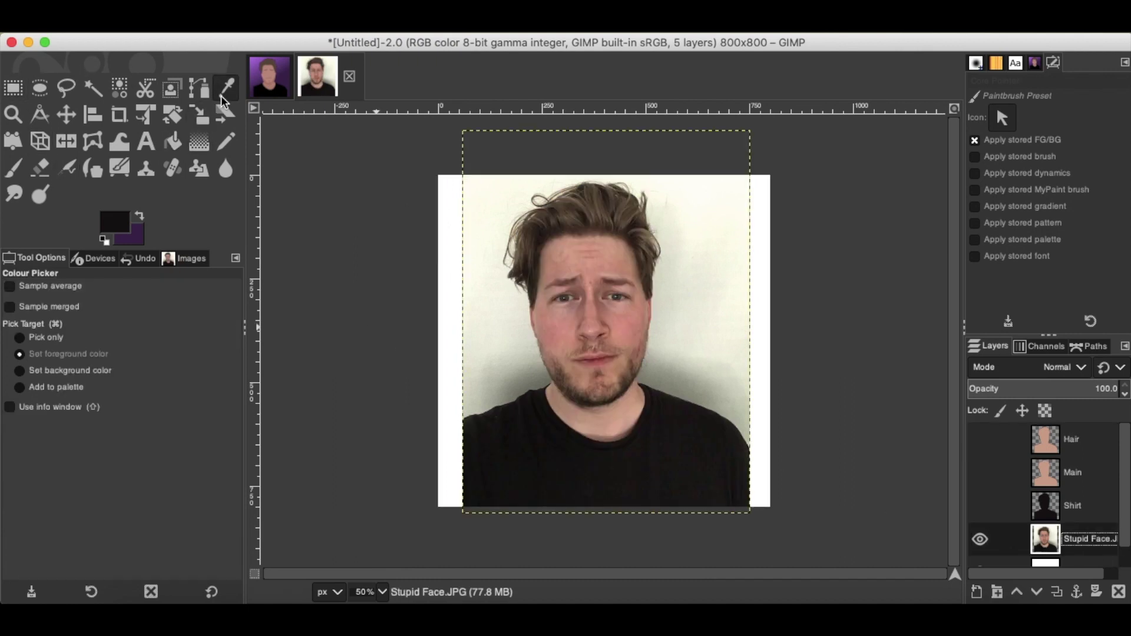
left_click(572, 213)
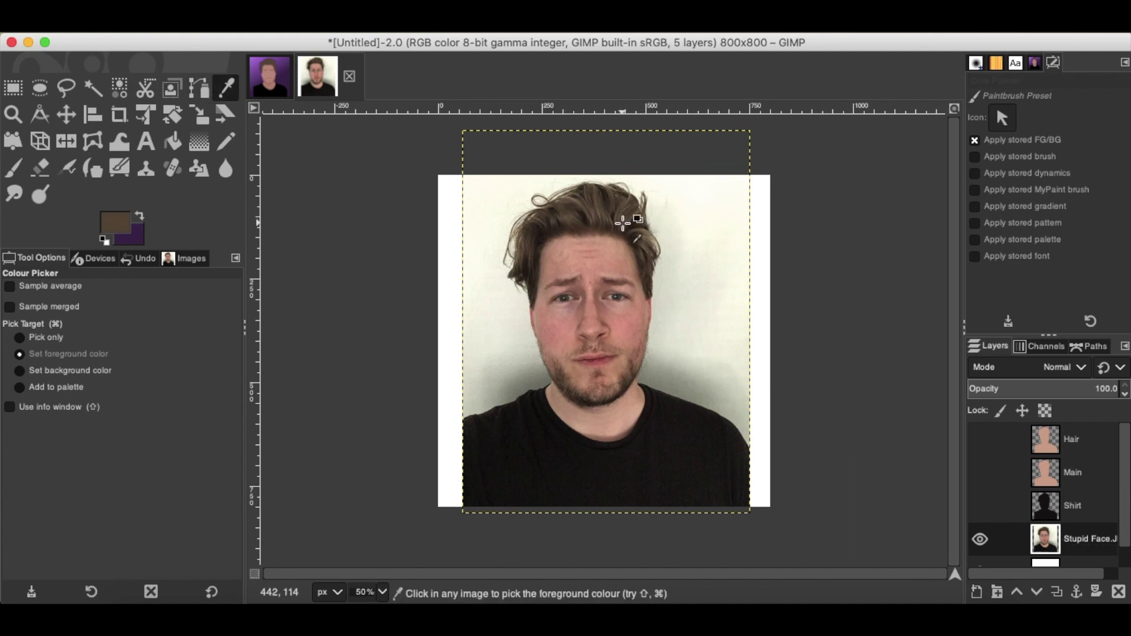
left_click(171, 142)
left_click(988, 438)
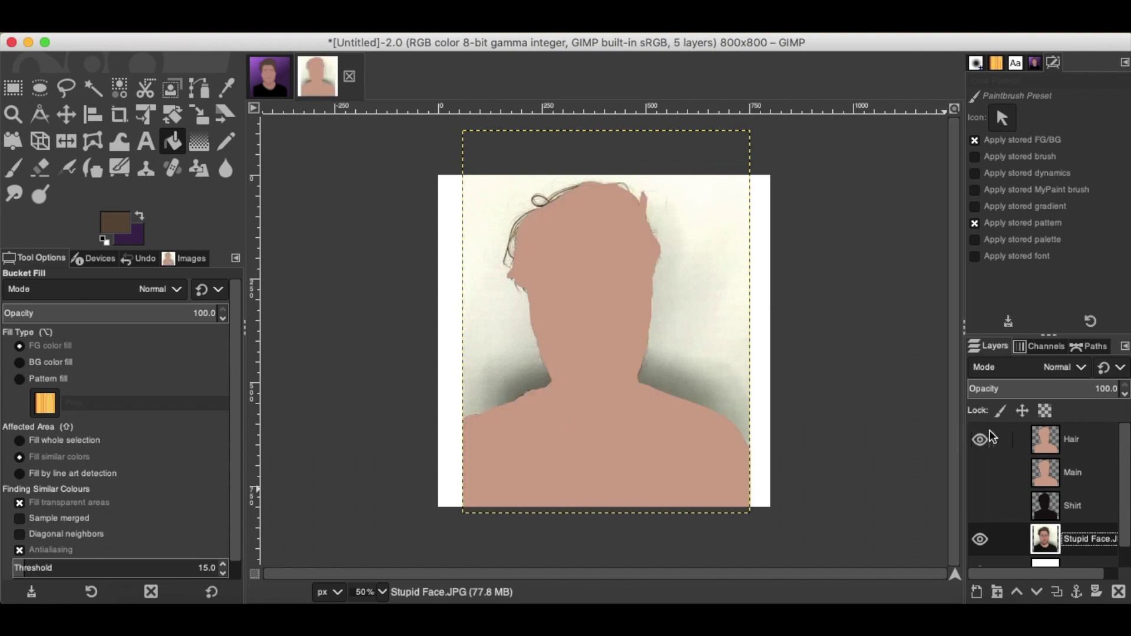
left_click(1057, 438)
left_click(611, 272)
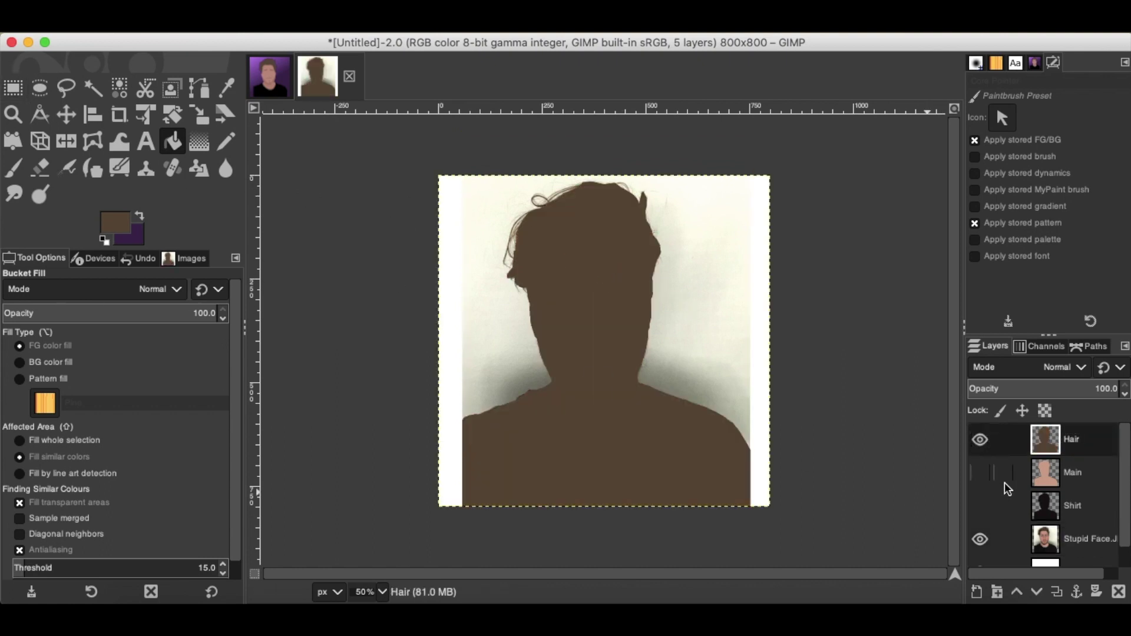
left_click(980, 440)
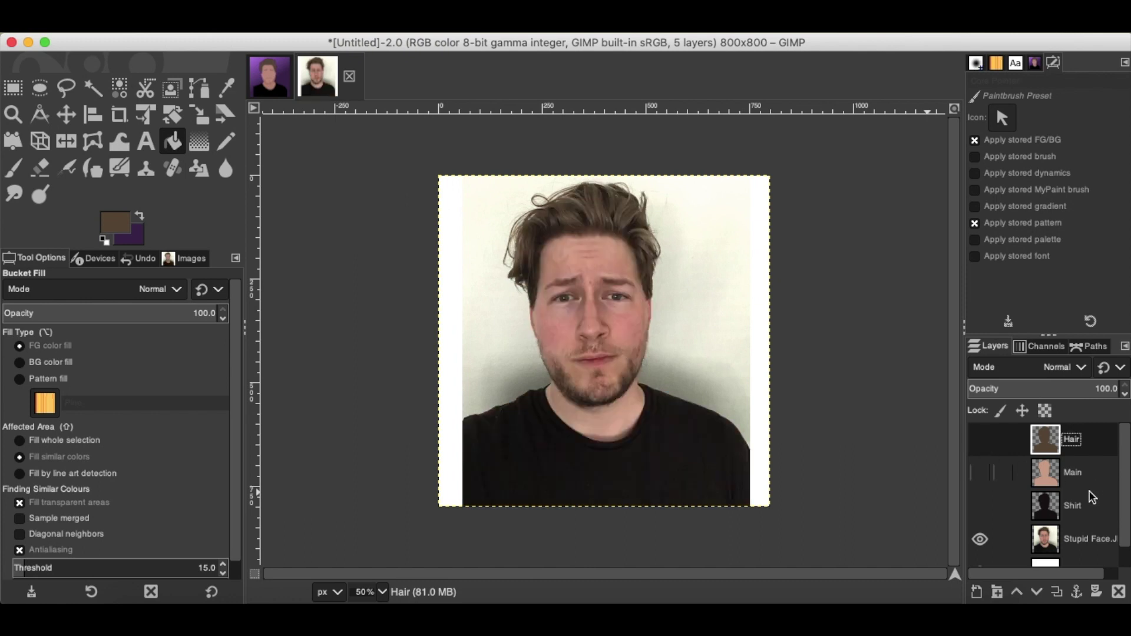
Show the Shirt layer and set its opacity to 60%
left_click(1086, 508)
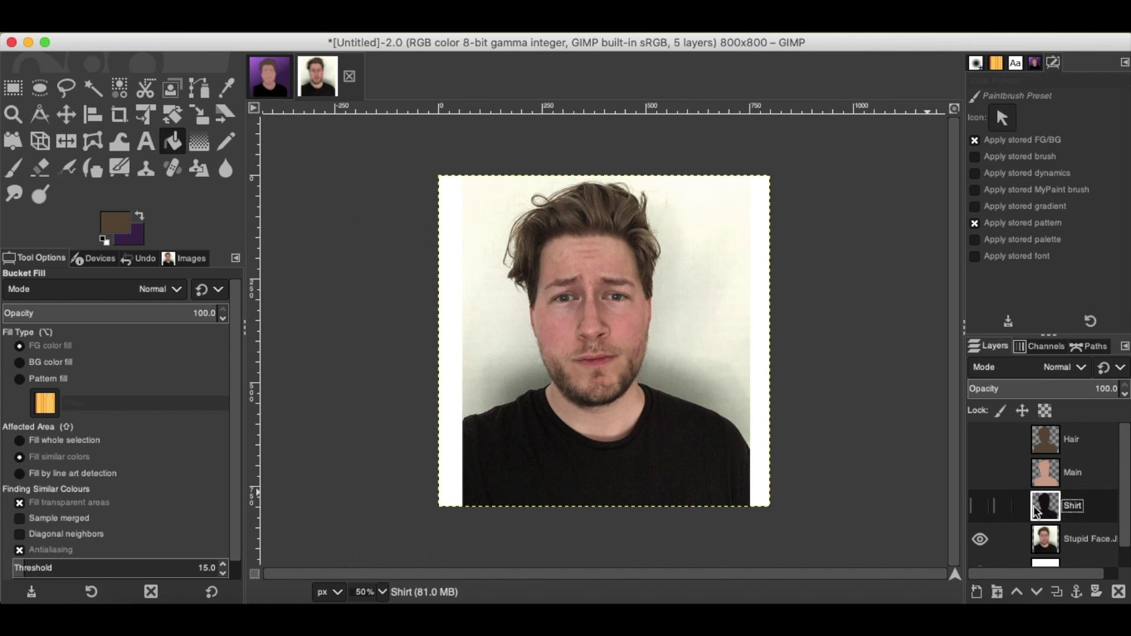
left_click(981, 506)
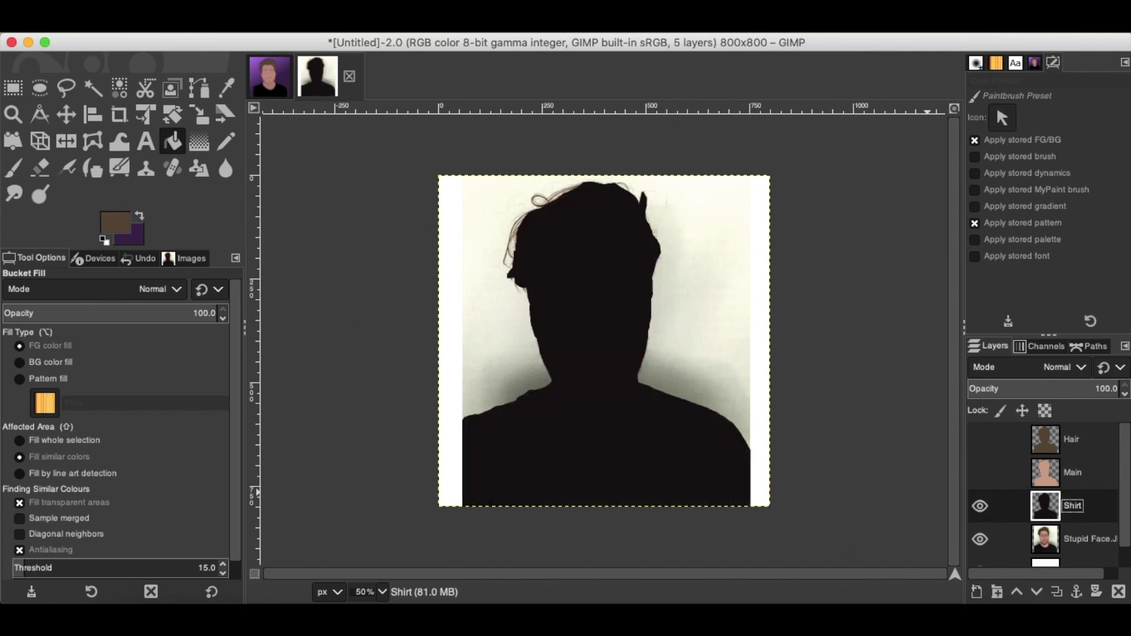
left_click(1091, 390)
key("Return")
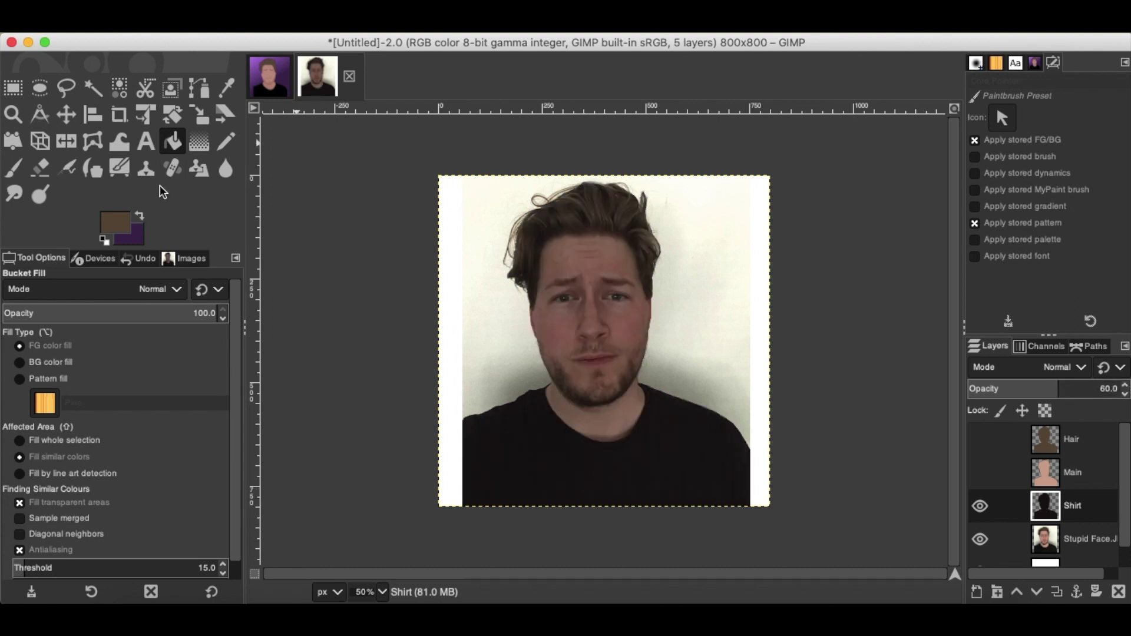
Erase the Shirt layer's black from the face, jaw and neck with an 80-size eraser
left_click(39, 167)
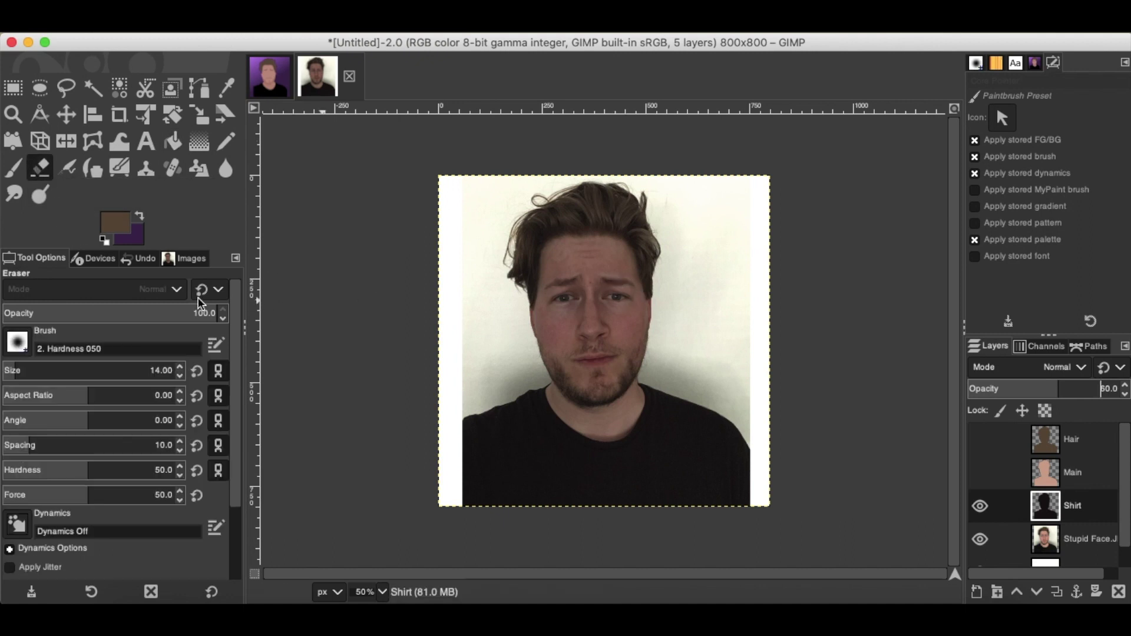
left_click_drag(178, 370, 149, 370)
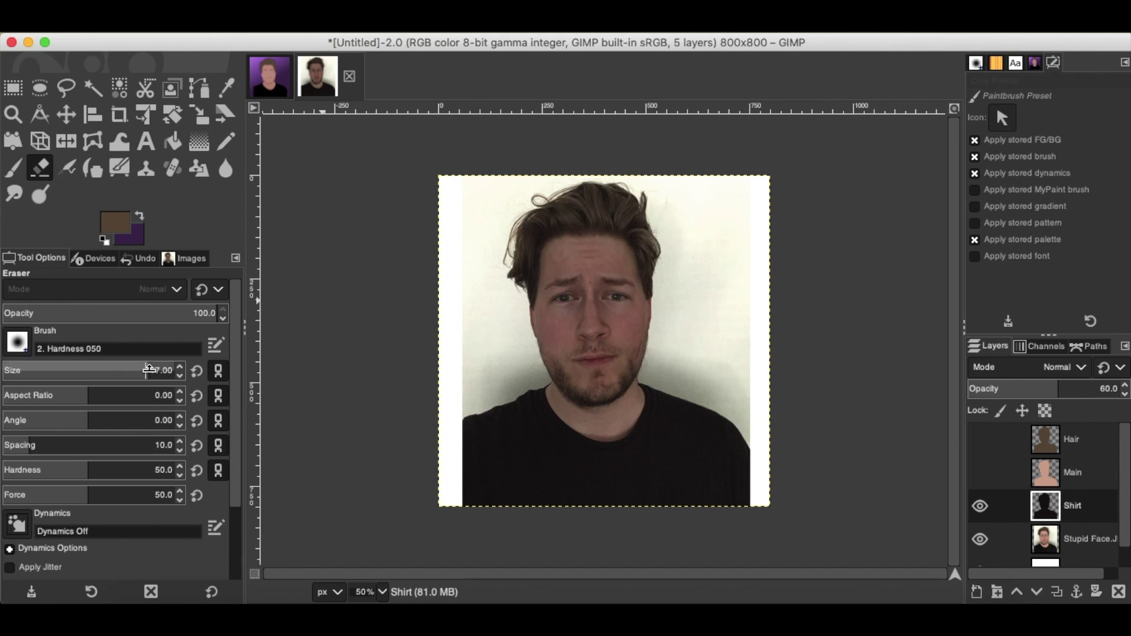
left_click(180, 377)
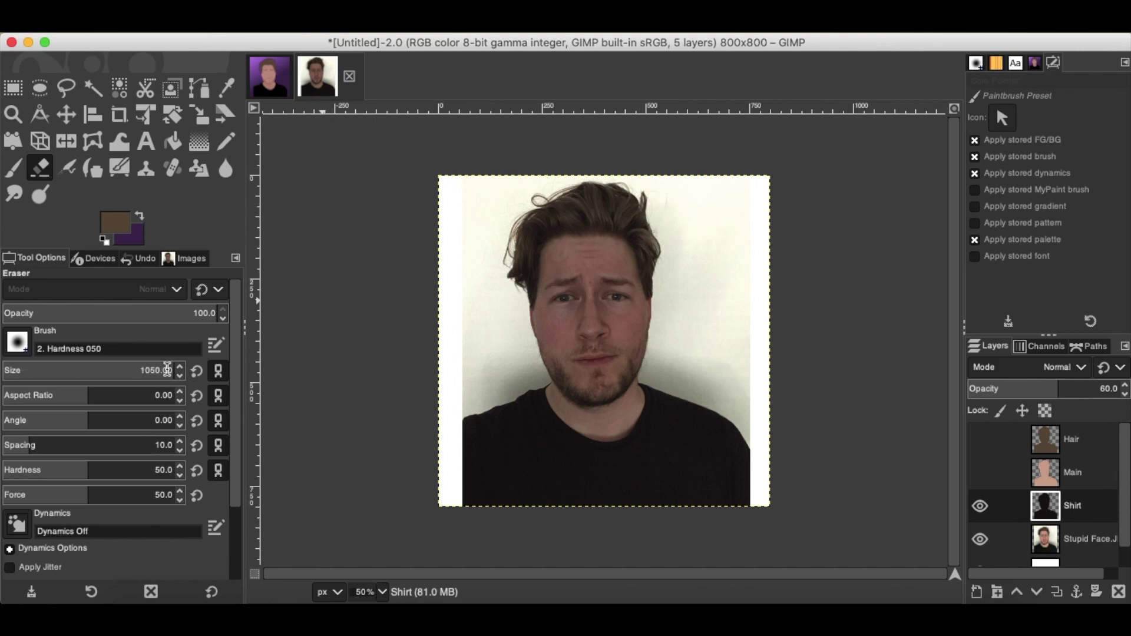
type("80")
key("Return")
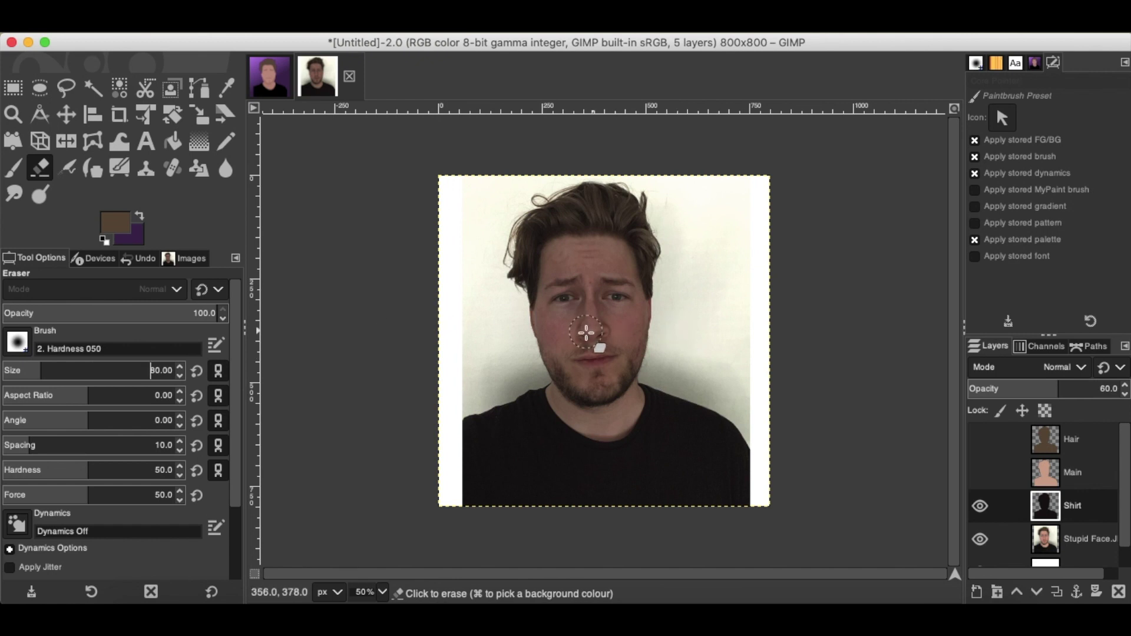
mouse_move(583, 333)
left_mouse_down()
mouse_move(582, 300)
mouse_move(578, 352)
mouse_move(575, 303)
mouse_move(569, 330)
mouse_move(558, 301)
mouse_move(555, 340)
mouse_move(536, 251)
mouse_move(539, 325)
mouse_move(529, 246)
mouse_move(521, 273)
mouse_move(514, 261)
mouse_move(538, 225)
mouse_move(585, 212)
mouse_move(649, 218)
mouse_move(540, 233)
mouse_move(580, 194)
mouse_move(616, 219)
mouse_move(550, 278)
mouse_move(580, 243)
mouse_move(640, 265)
mouse_move(554, 262)
mouse_move(647, 262)
mouse_move(641, 313)
mouse_move(655, 251)
mouse_move(621, 316)
mouse_move(586, 286)
mouse_move(570, 317)
mouse_move(587, 347)
mouse_move(611, 277)
mouse_move(587, 369)
mouse_move(559, 361)
mouse_move(550, 328)
mouse_move(553, 363)
mouse_move(579, 380)
mouse_move(614, 363)
mouse_move(637, 314)
mouse_move(615, 372)
mouse_move(596, 381)
mouse_move(633, 364)
mouse_move(654, 300)
left_mouse_up()
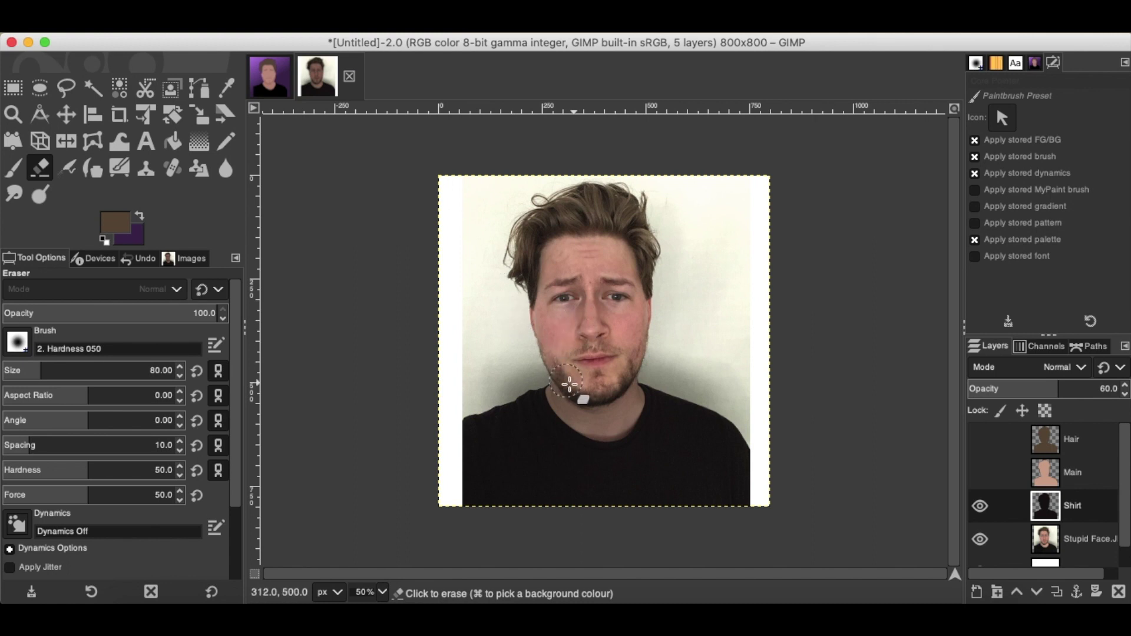
mouse_move(567, 376)
left_mouse_down()
mouse_move(578, 404)
mouse_move(610, 416)
mouse_move(634, 393)
mouse_move(626, 361)
mouse_move(636, 323)
left_mouse_up()
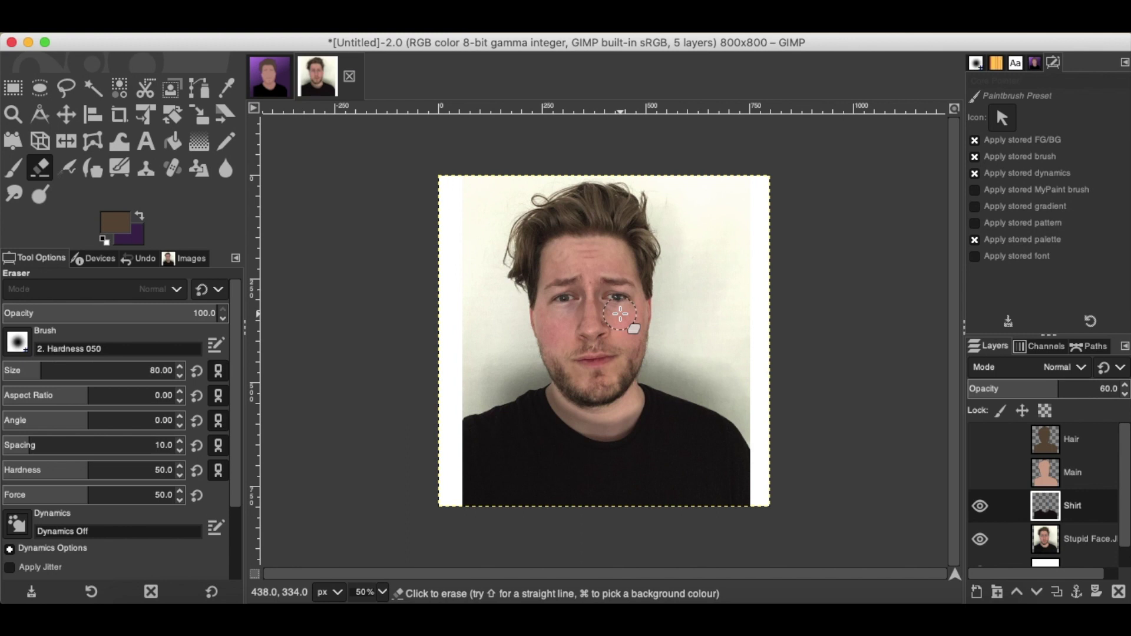
left_click(382, 592)
Zoom to 200% and erase the Shirt layer's dark tint off the neck and collar
left_click(377, 508)
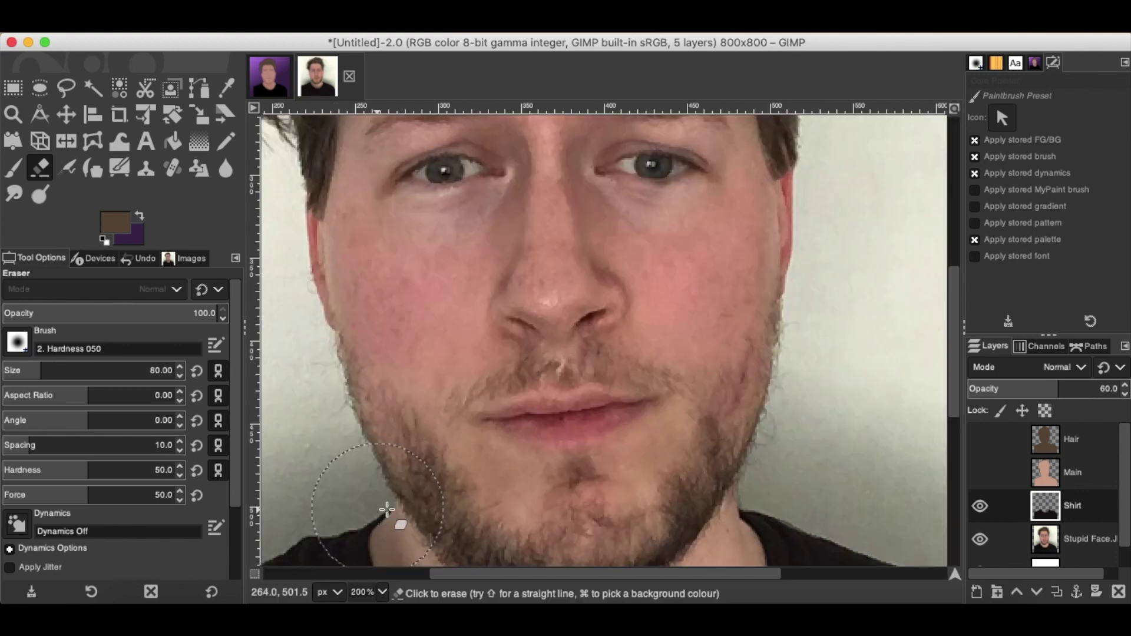
scroll(560, 400, "down", 5)
mouse_move(570, 218)
left_mouse_down()
mouse_move(706, 187)
mouse_move(694, 224)
mouse_move(641, 268)
mouse_move(600, 183)
mouse_move(631, 233)
mouse_move(727, 301)
mouse_move(782, 309)
mouse_move(837, 279)
mouse_move(789, 320)
mouse_move(735, 316)
mouse_move(639, 245)
mouse_move(690, 302)
mouse_move(788, 343)
mouse_move(831, 330)
mouse_move(860, 249)
mouse_move(678, 249)
mouse_move(674, 278)
mouse_move(707, 258)
mouse_move(705, 211)
mouse_move(622, 282)
mouse_move(595, 323)
left_mouse_up()
scroll(835, 250, "right", 5)
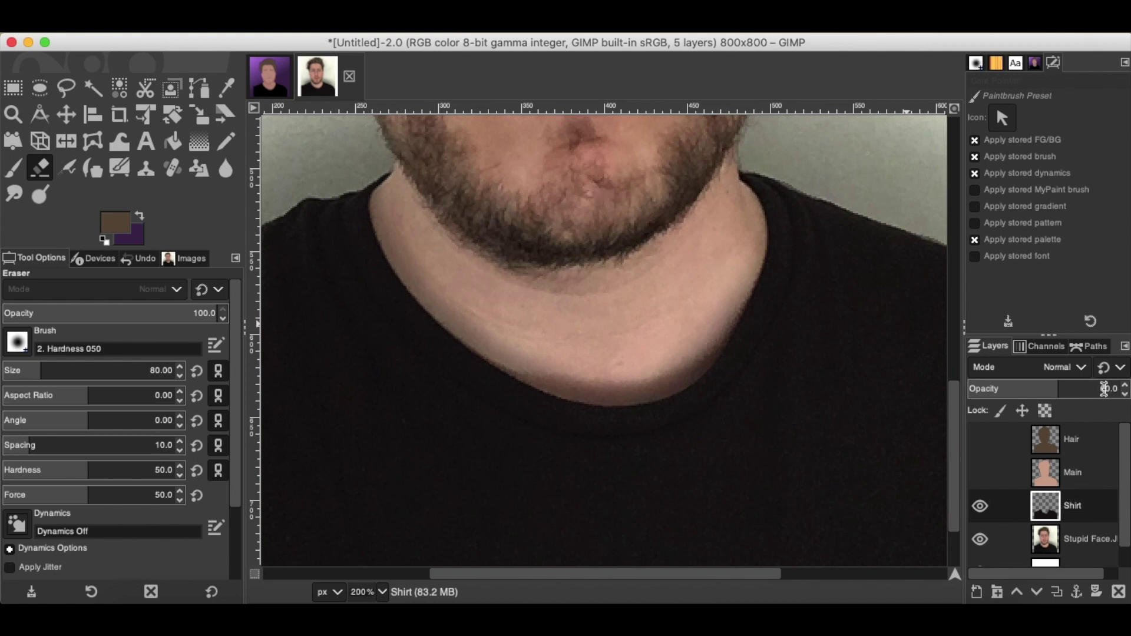
Set the Shirt layer's opacity to 90% and erase along the neck edge
left_click_drag(1104, 388, 1130, 390)
key("Return")
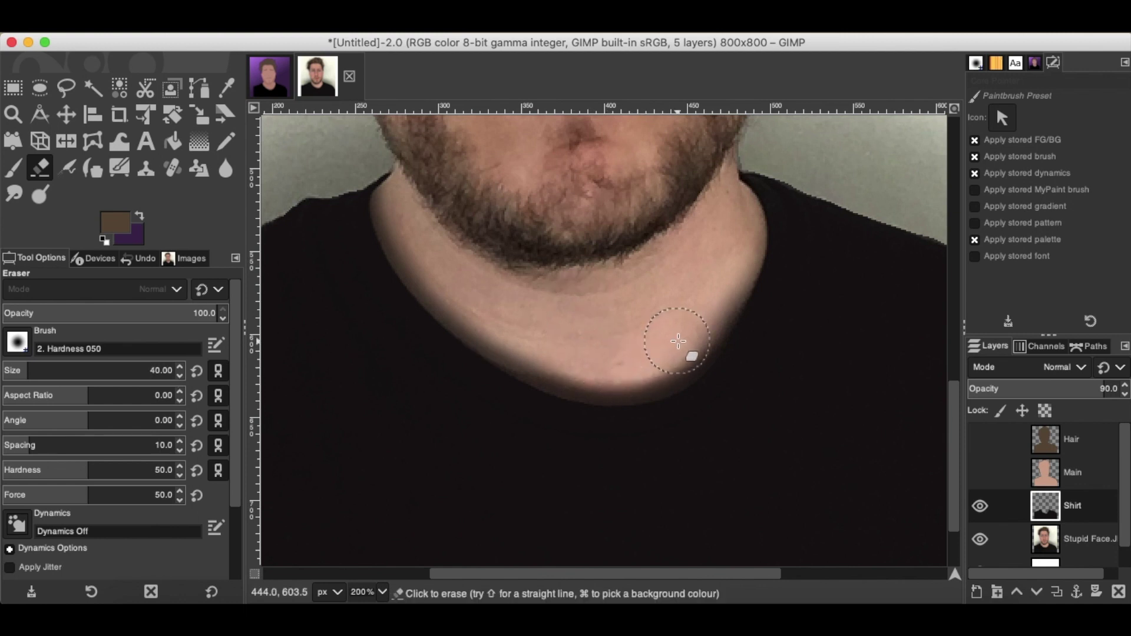
mouse_move(678, 340)
left_mouse_down()
mouse_move(724, 270)
mouse_move(706, 317)
mouse_move(621, 365)
mouse_move(541, 358)
mouse_move(494, 332)
mouse_move(423, 265)
mouse_move(396, 194)
mouse_move(409, 250)
mouse_move(398, 234)
mouse_move(475, 329)
mouse_move(546, 359)
mouse_move(609, 363)
mouse_move(647, 350)
mouse_move(604, 334)
mouse_move(664, 330)
mouse_move(733, 261)
mouse_move(732, 189)
left_mouse_up()
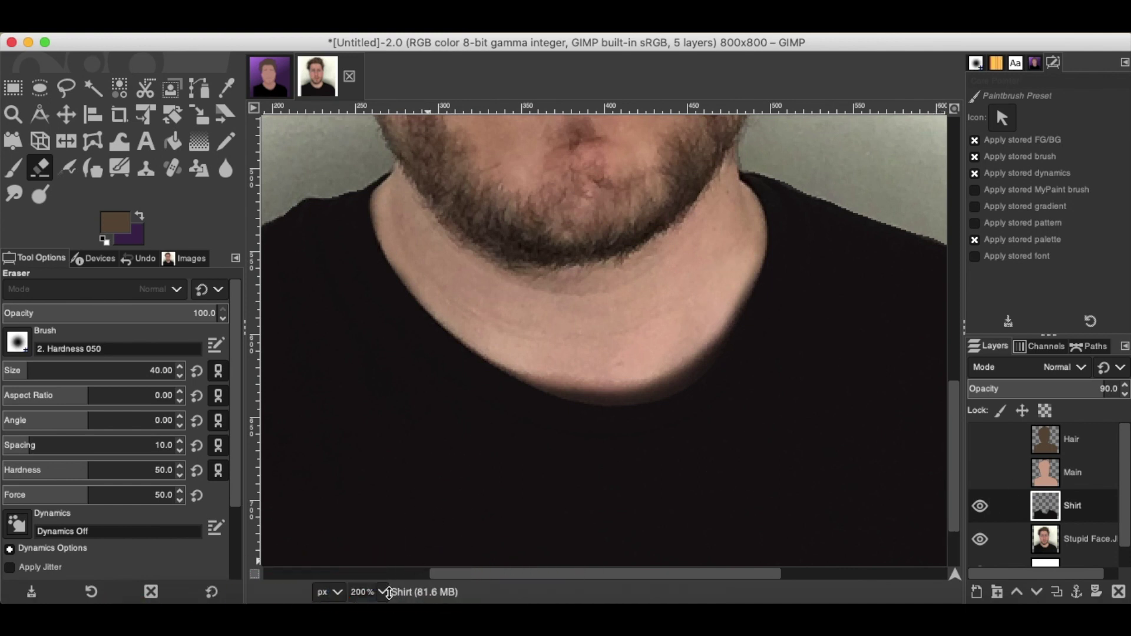
left_click(386, 592)
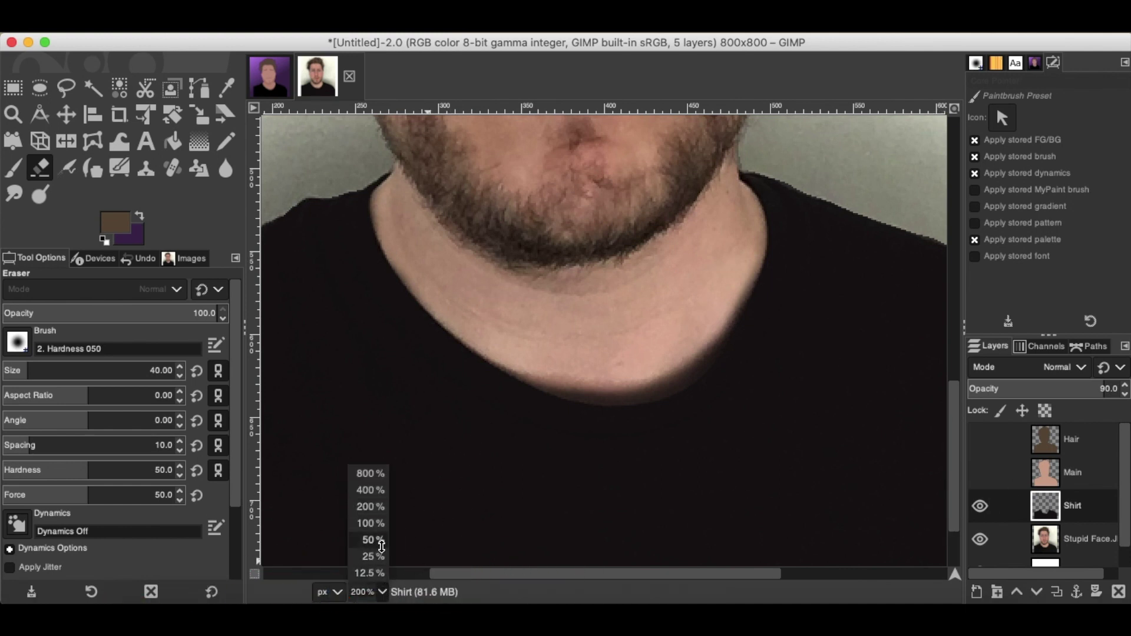
Zoom out to 50% and toggle the Shirt and photo layers to check the erasing
left_click(371, 540)
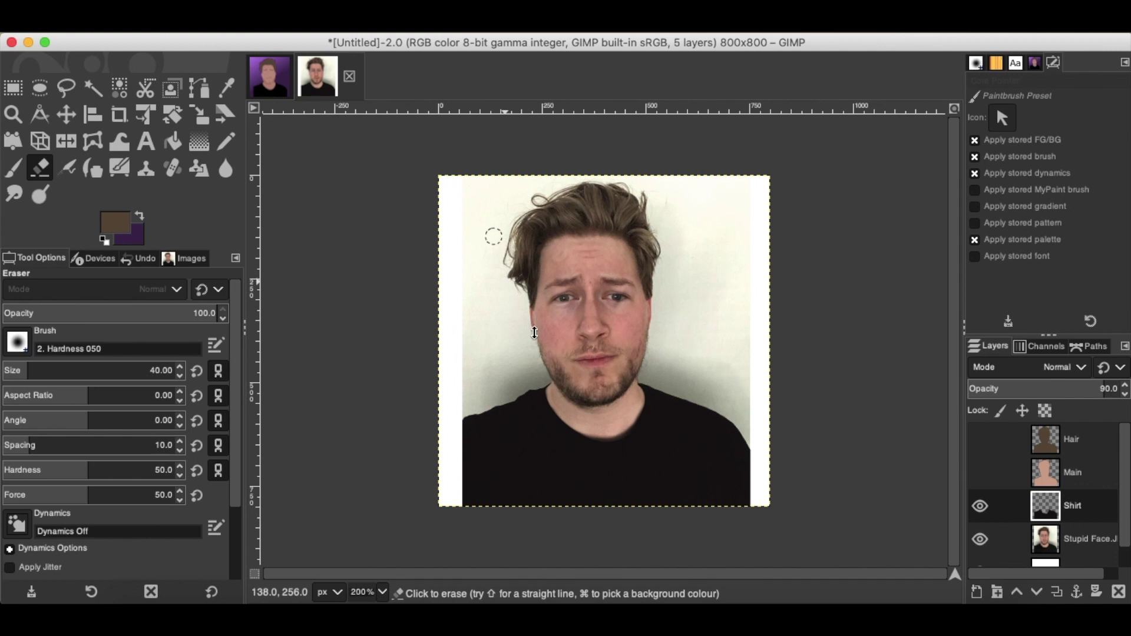
left_click(980, 506)
left_click(980, 508)
left_click(979, 507)
left_click(978, 507)
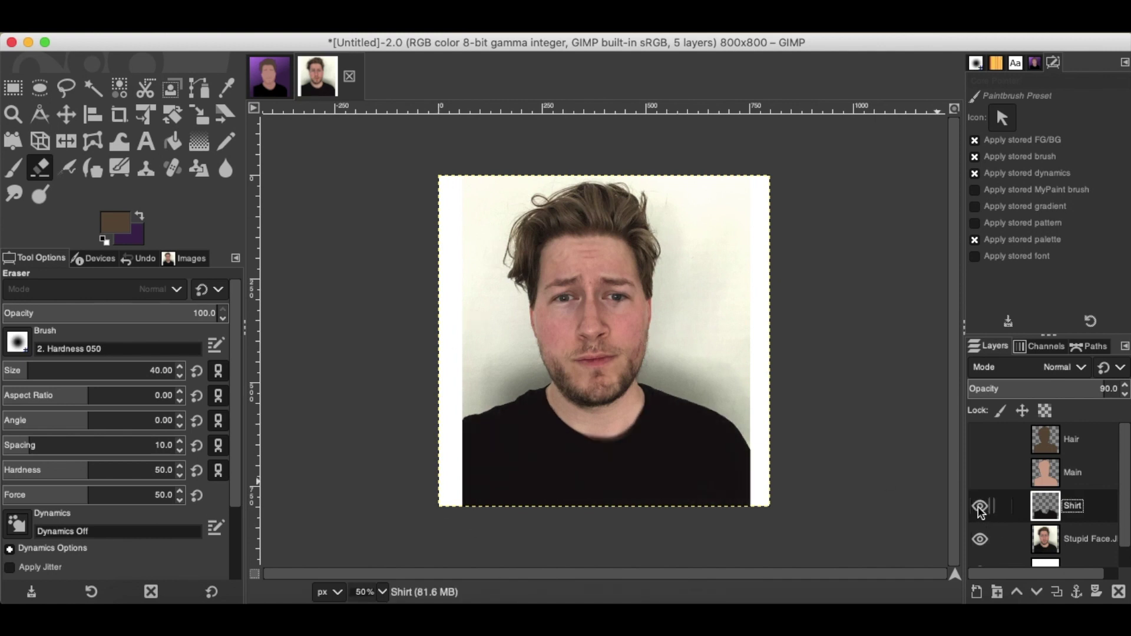
left_click(979, 508)
left_click(979, 507)
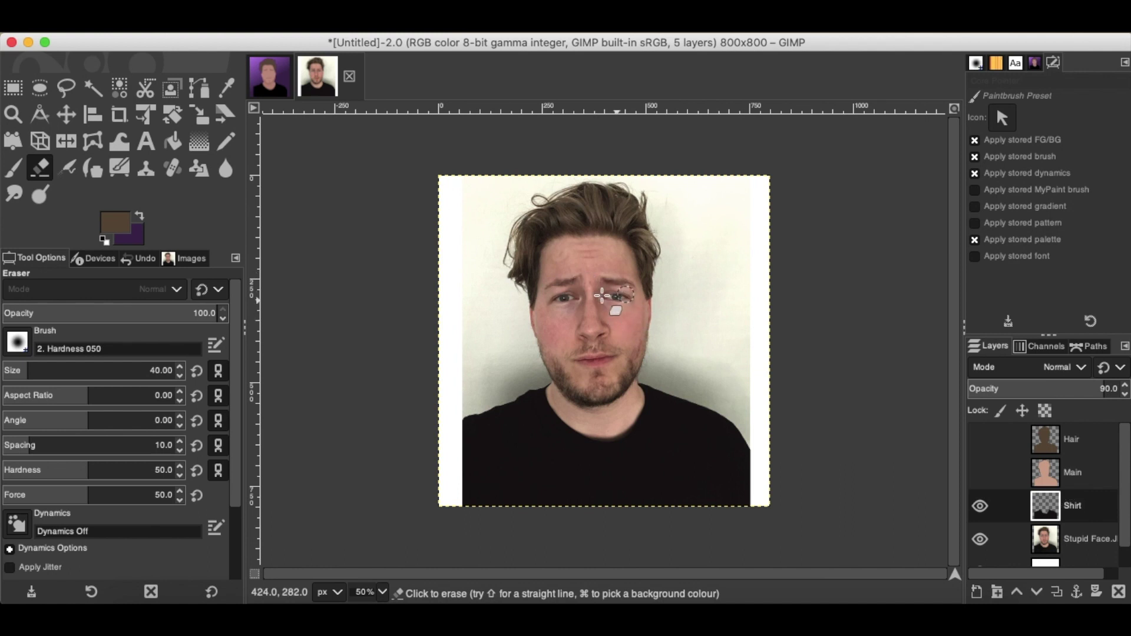
left_click(980, 539)
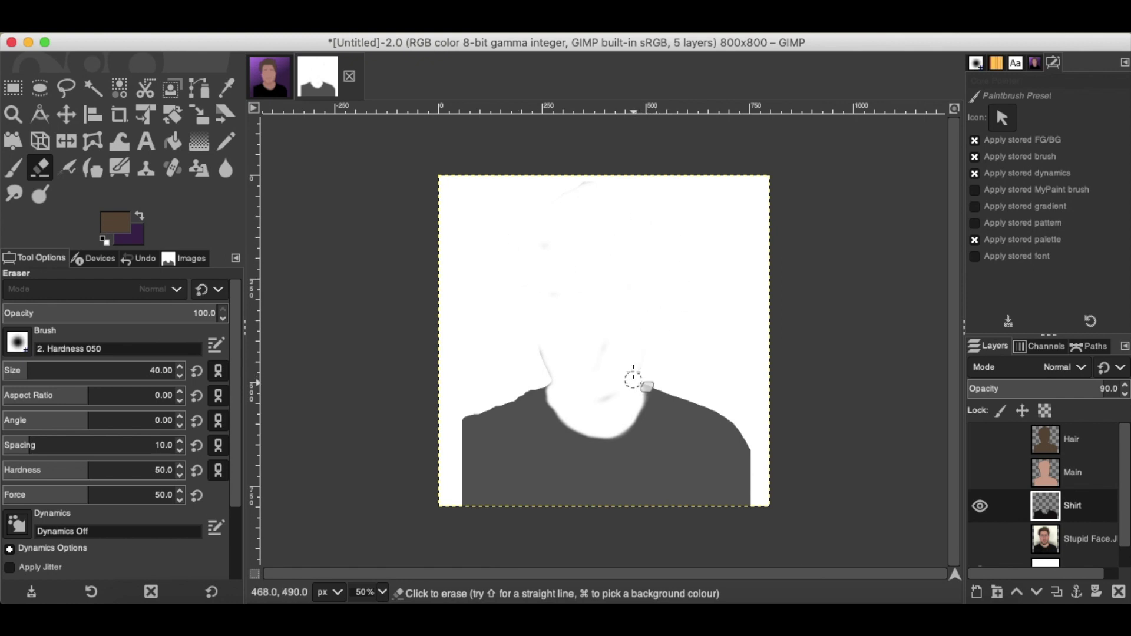
left_click(980, 506)
left_click(980, 539)
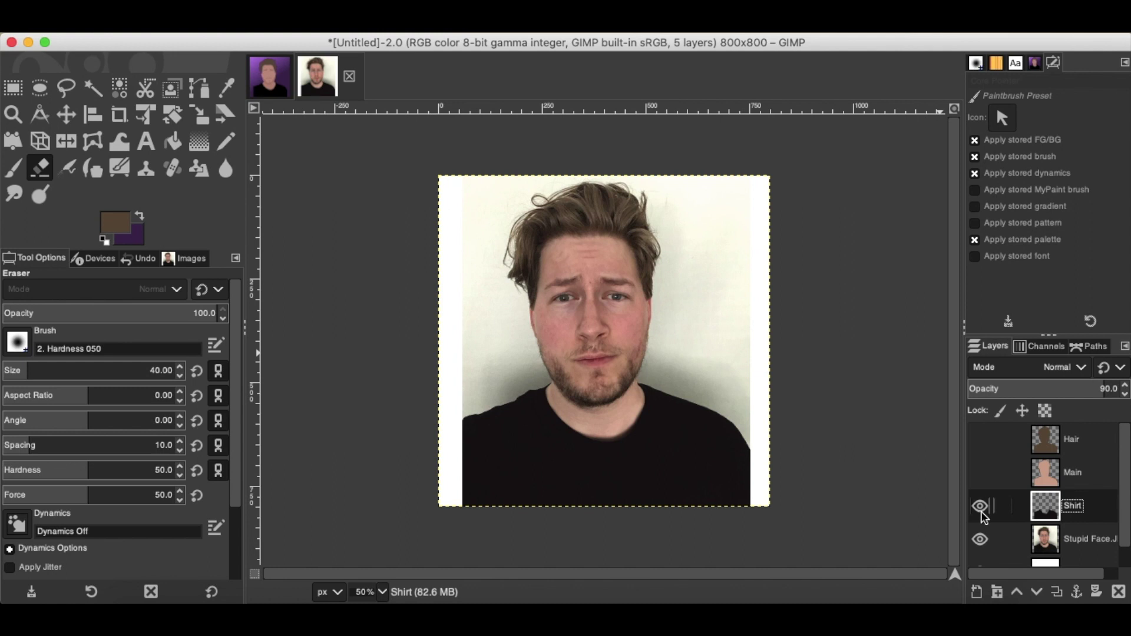
Show Main, move the Shirt layer above it, and set Shirt opacity to 100
left_click(980, 473)
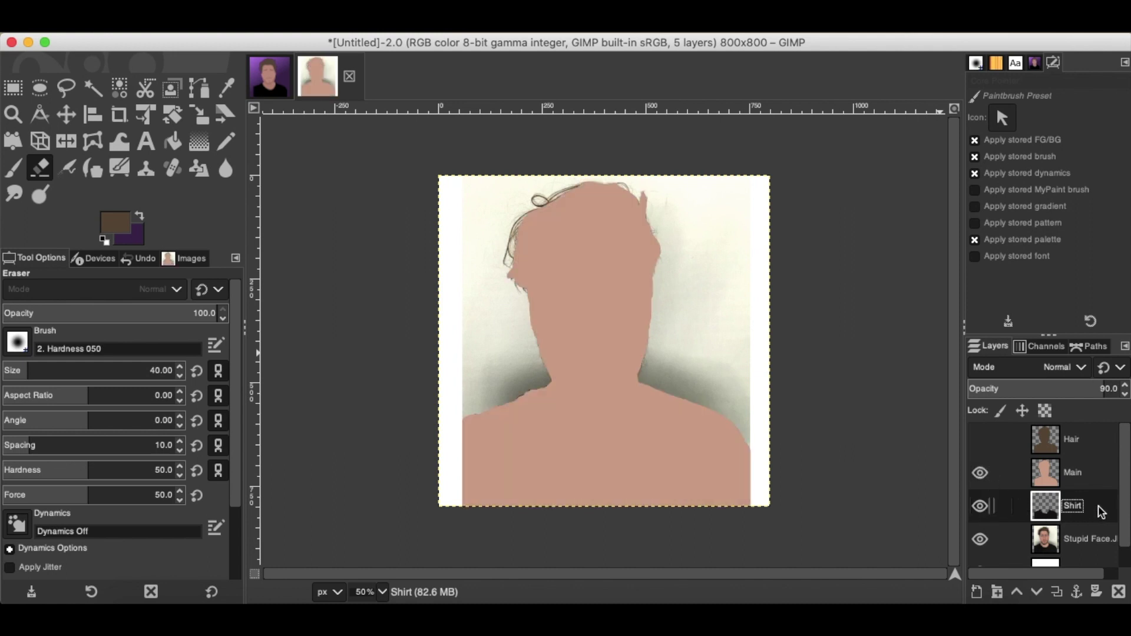
left_click_drag(1100, 513, 1093, 470)
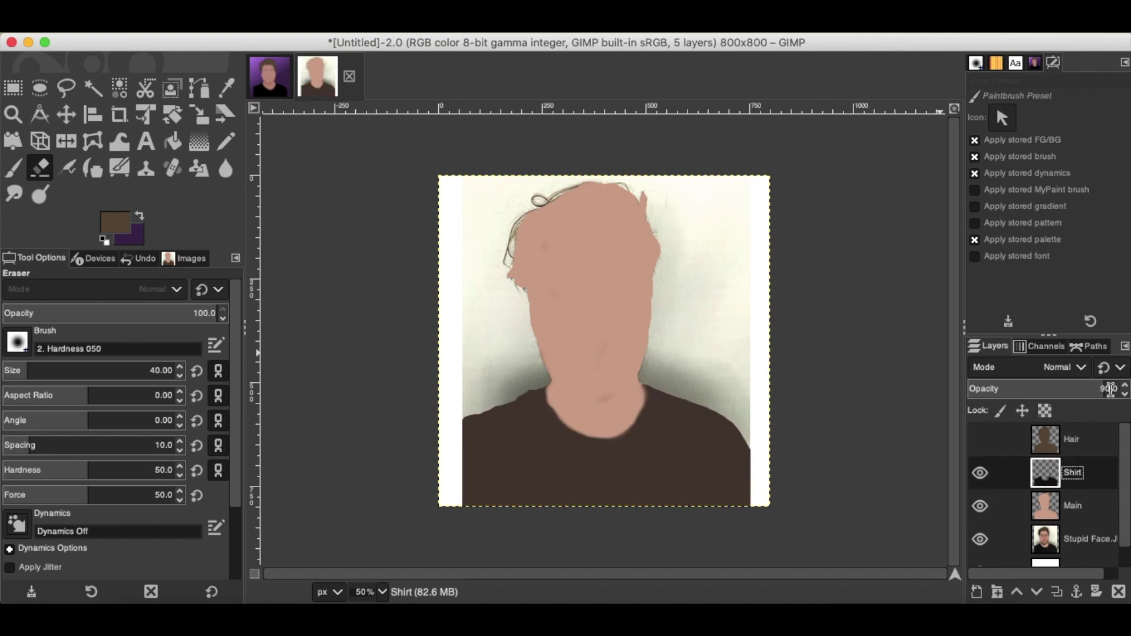
left_click(1110, 389)
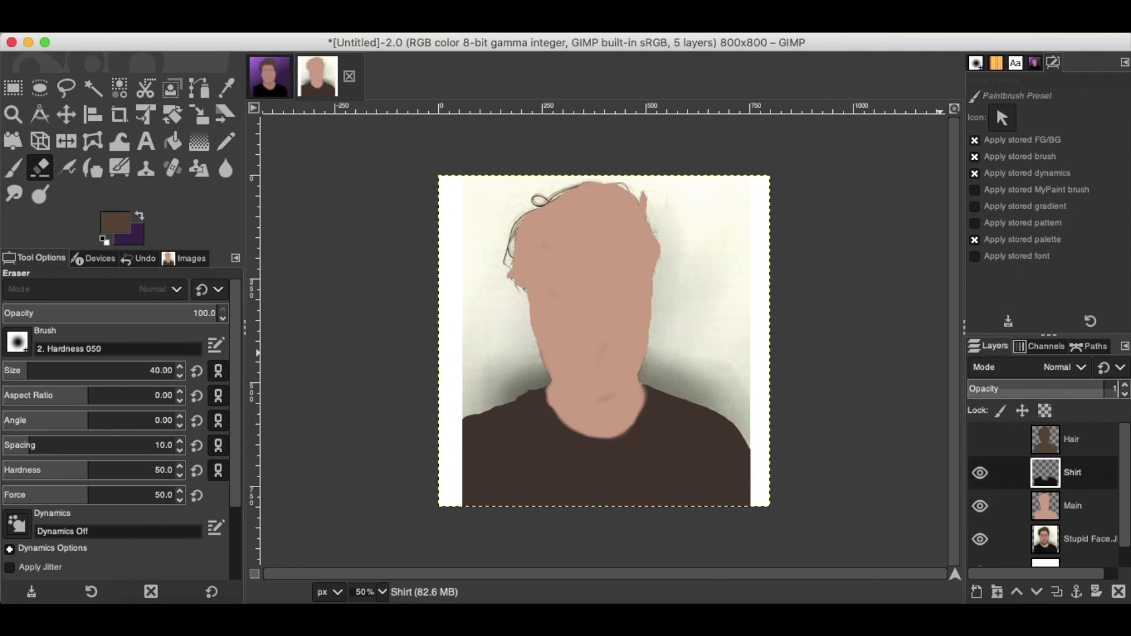
type("100")
key("Return")
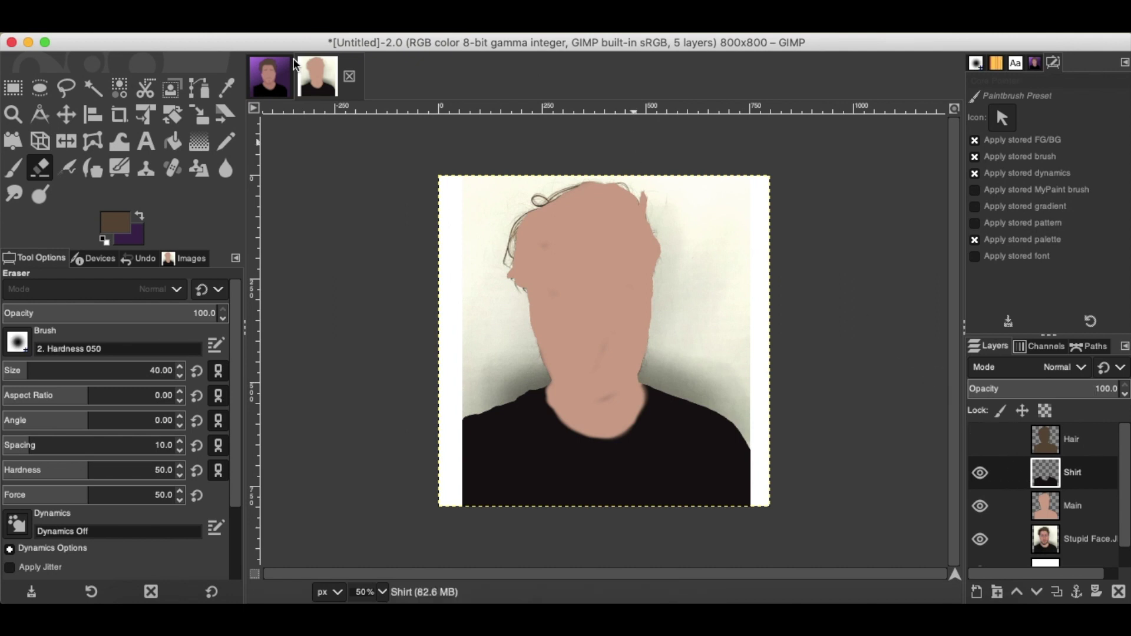
Save the Avatar.xcf image to the Desktop via Save As
left_click(272, 78)
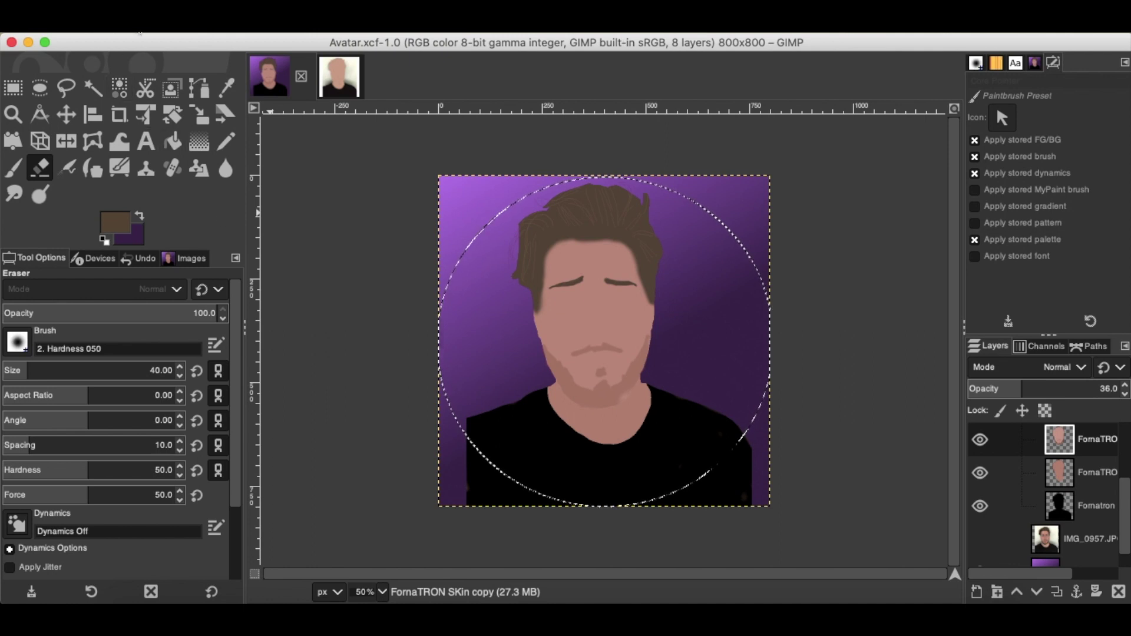
left_click(130, 18)
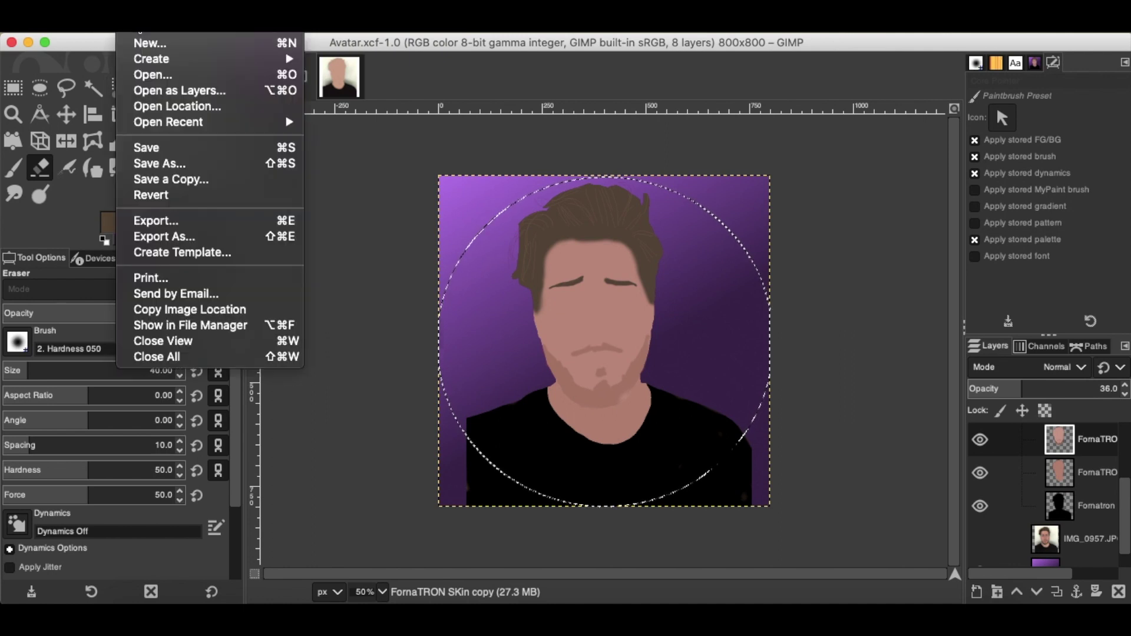
left_click(265, 171)
left_click(455, 236)
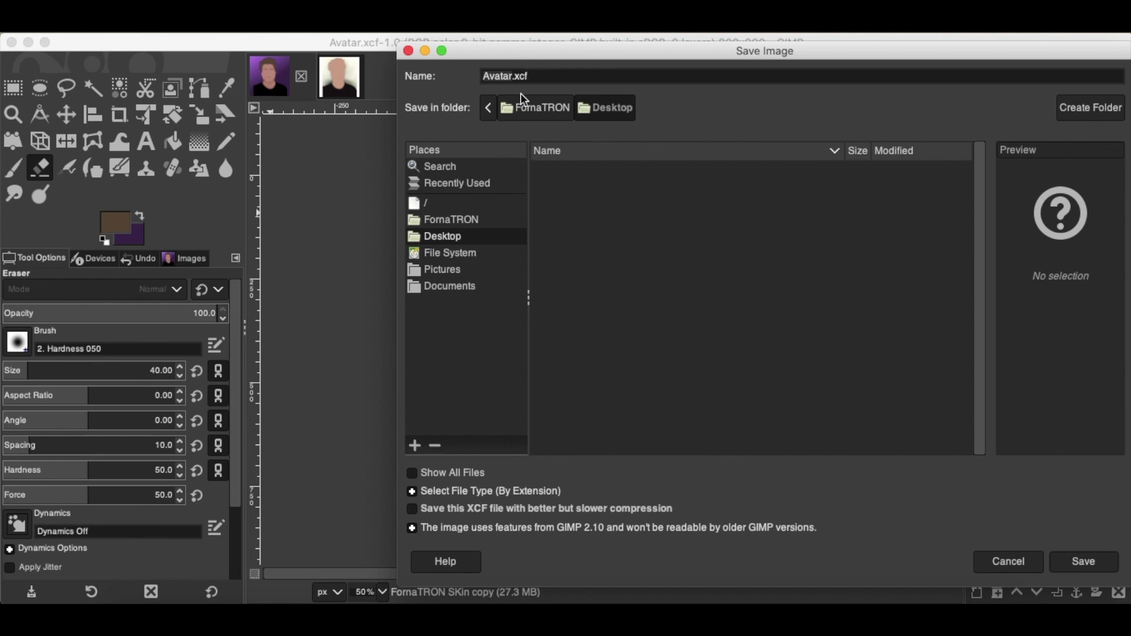
left_click(1081, 563)
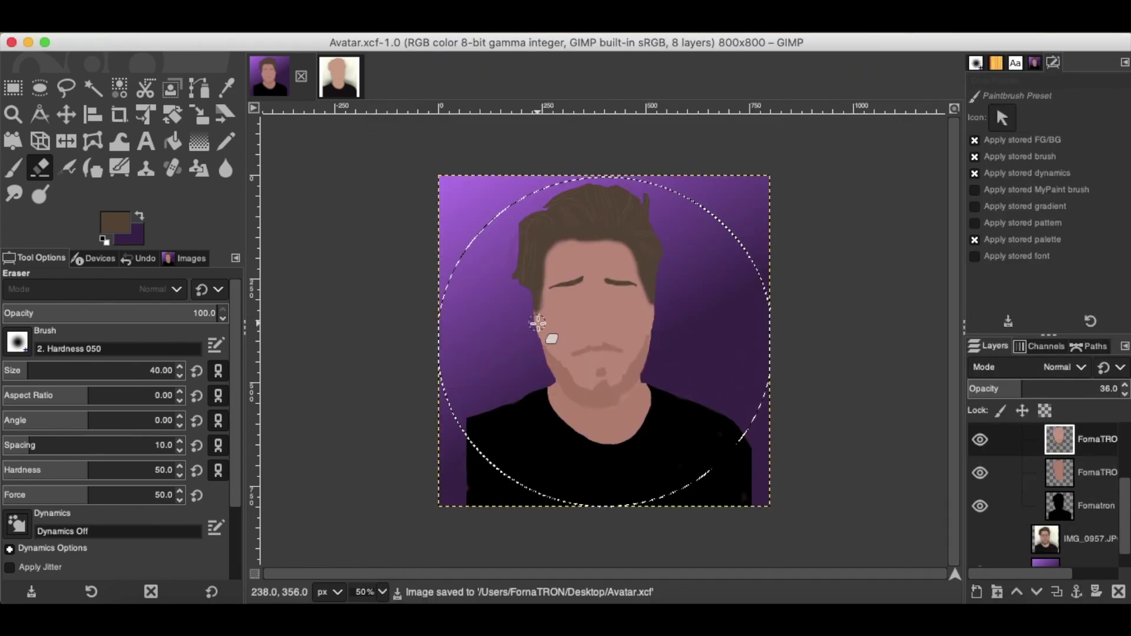
Switch to Safari showing the Google Images search for 'colors that go with skin tones'
key("super+Tab")
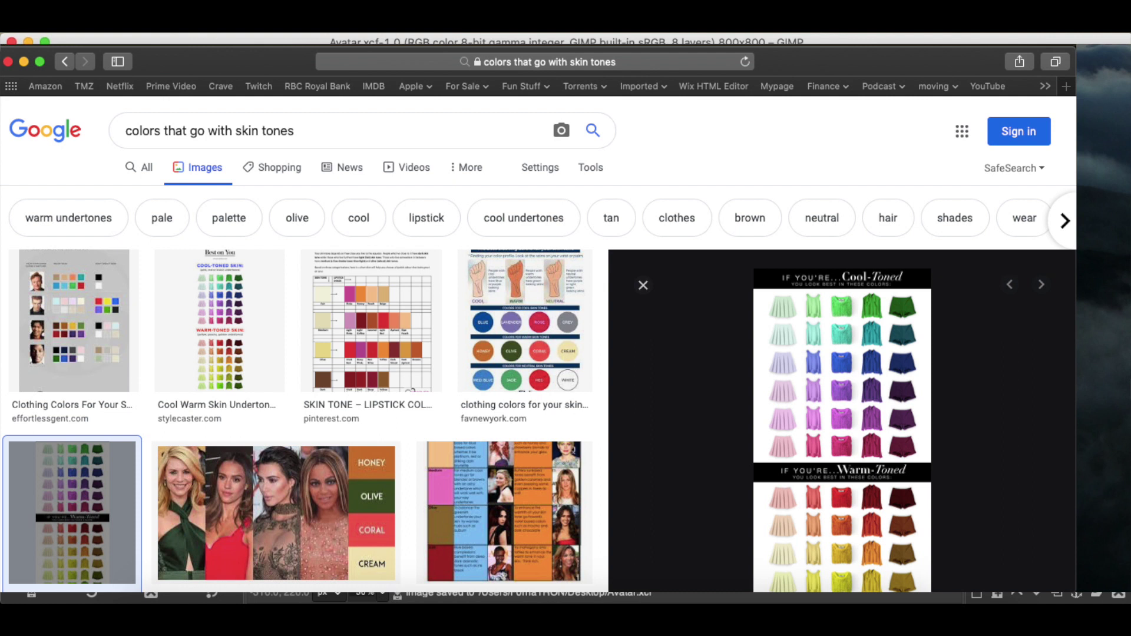